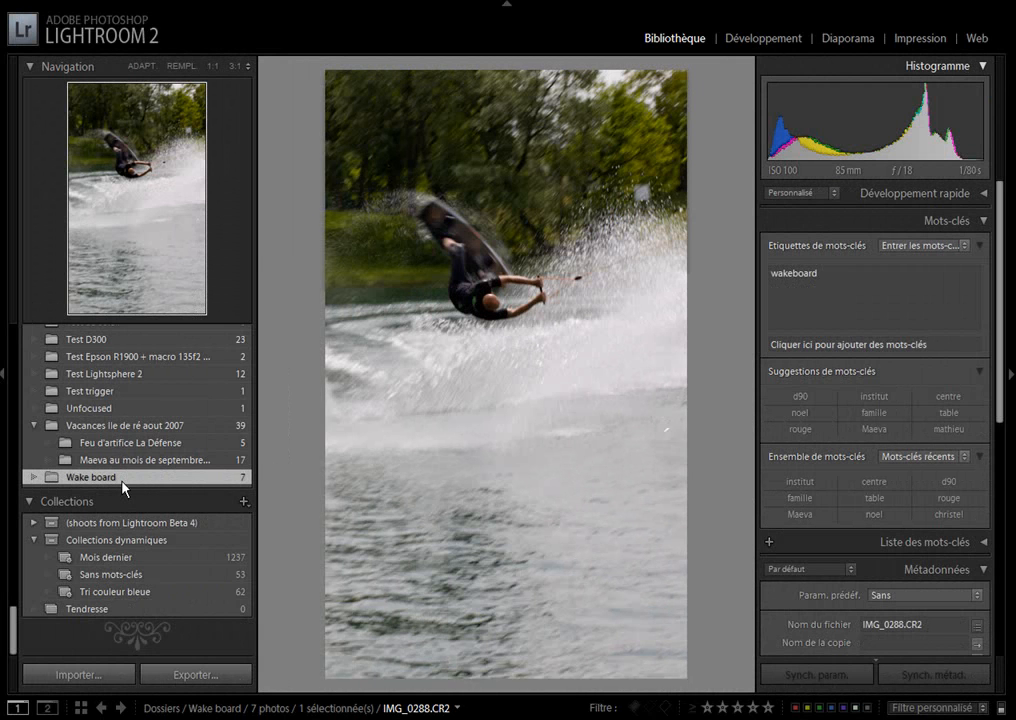
Step: Return to the Wake board folder's thumbnail grid and open the photo IMG_0321.CR2 in the enlarged single-photo view
key("g")
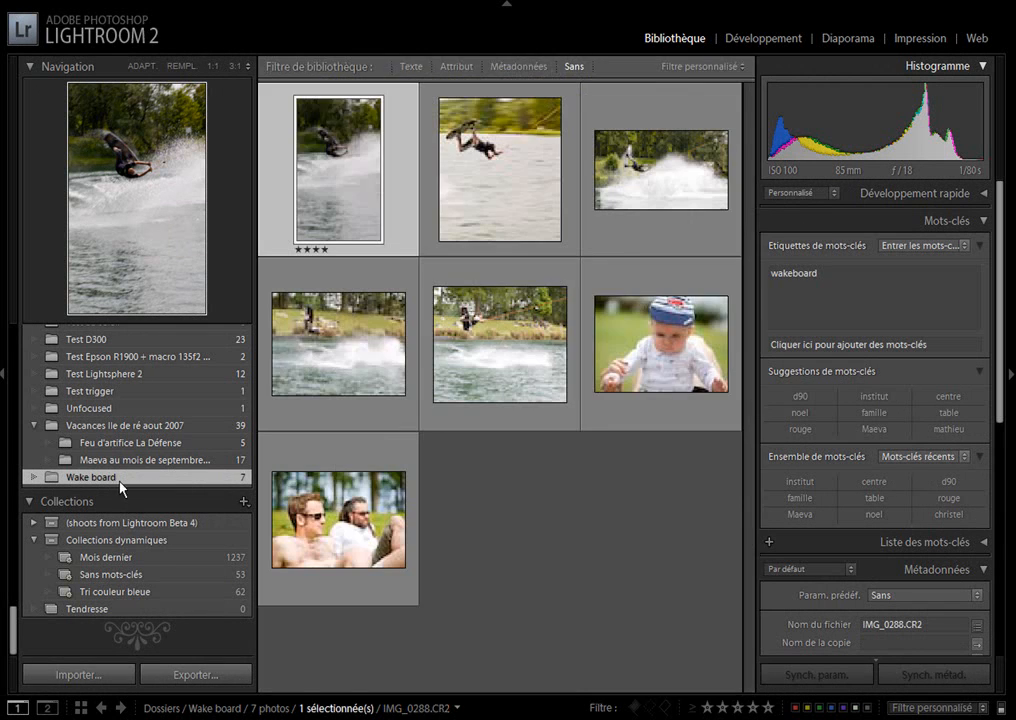
left_click(504, 362)
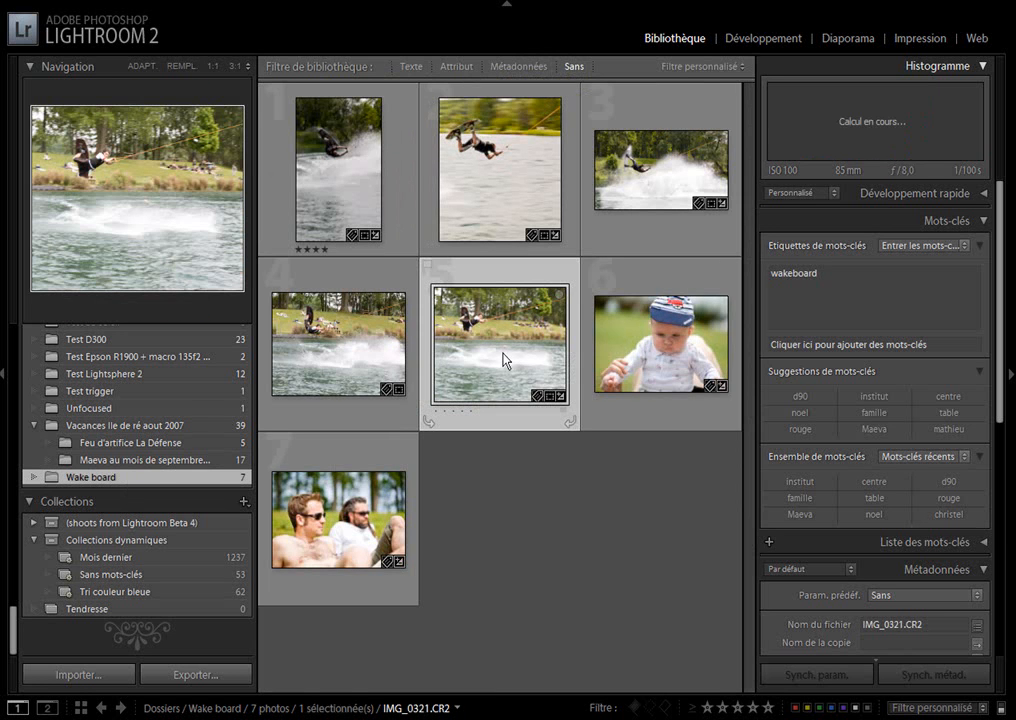
double_click(504, 362)
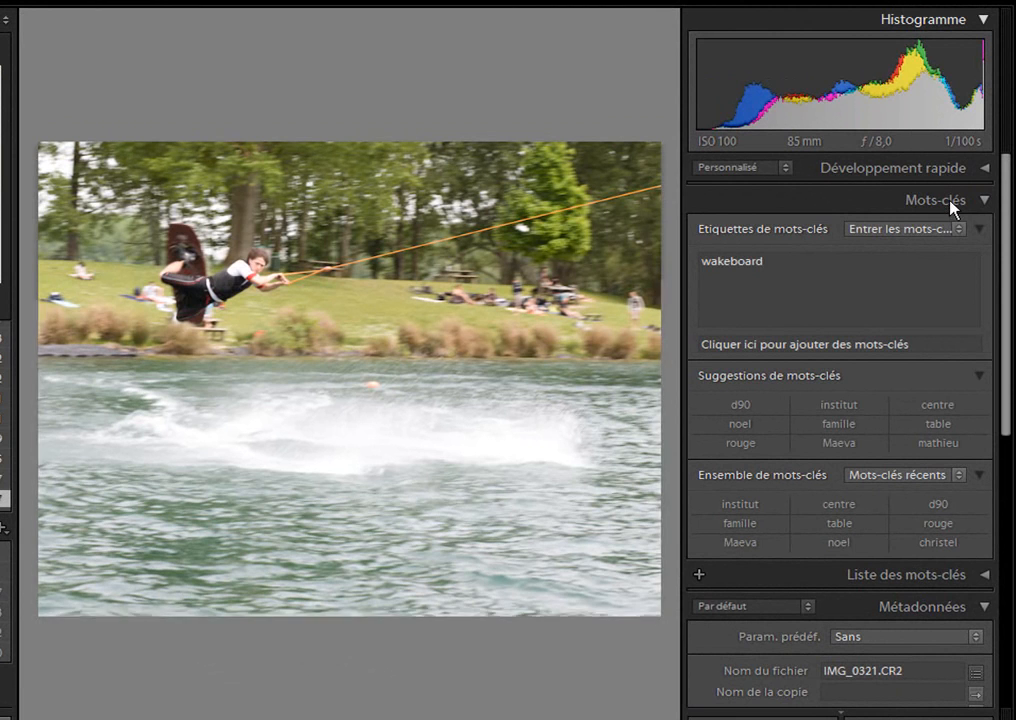
Step: Add the keyword "eau" to the photo alongside "wakeboard" and clear the keyword entry field
left_click(814, 258)
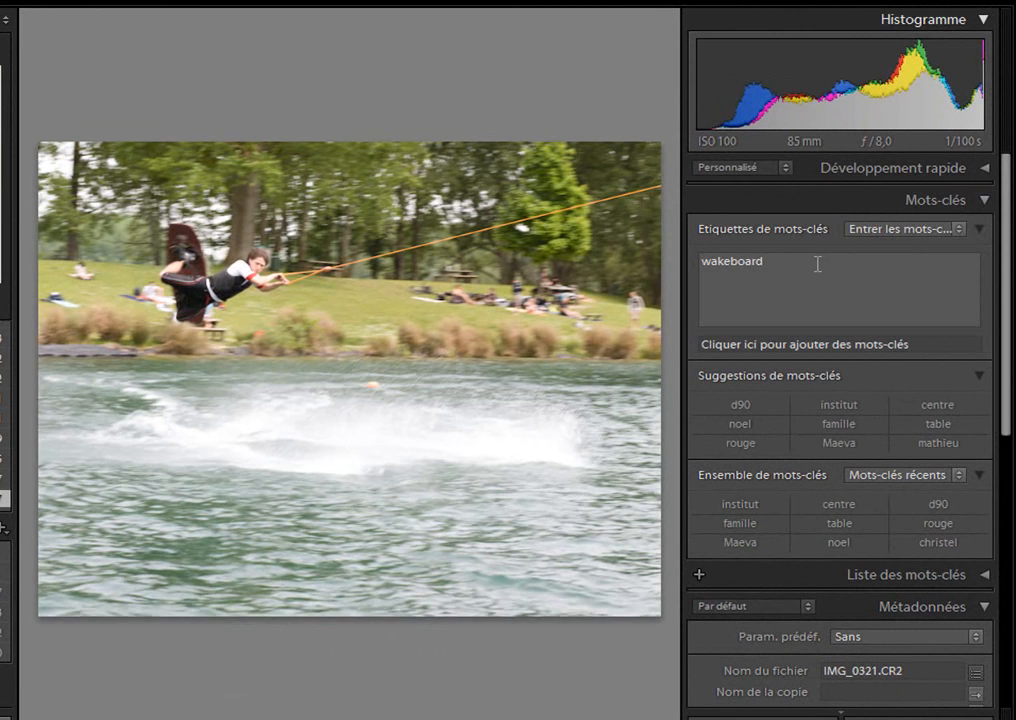
left_click(821, 263)
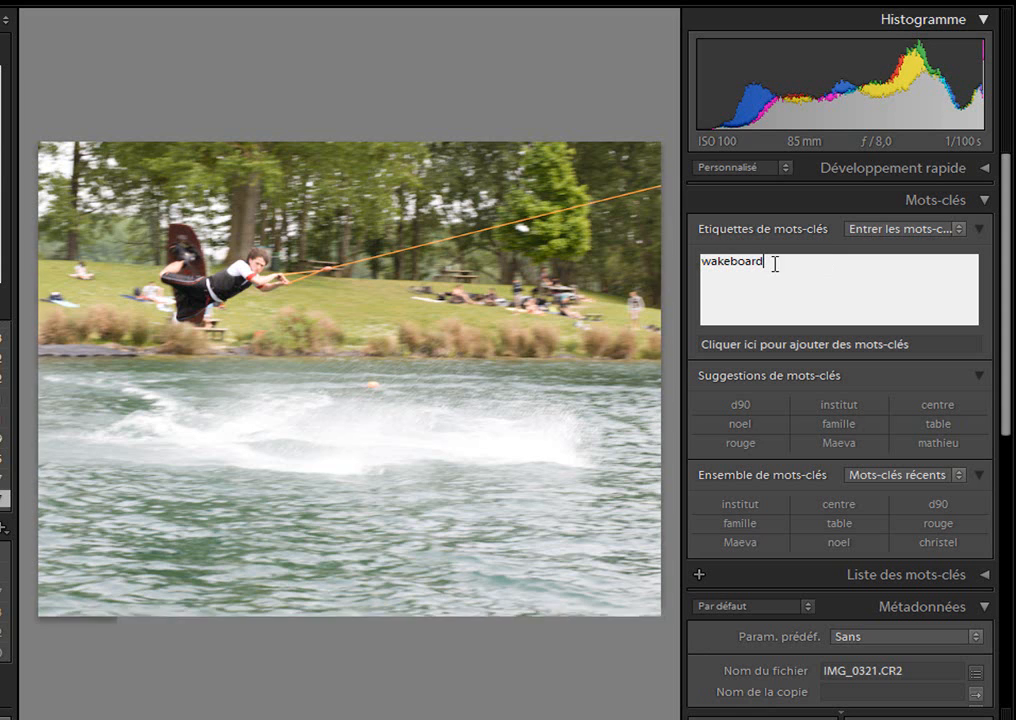
left_click(789, 343)
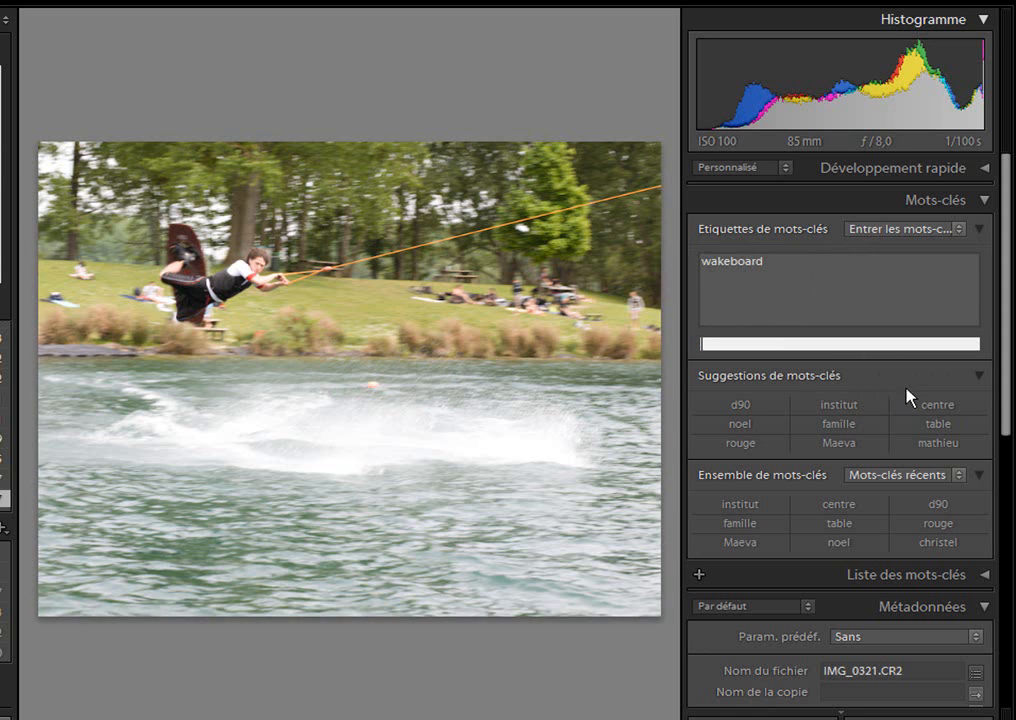
type("eau")
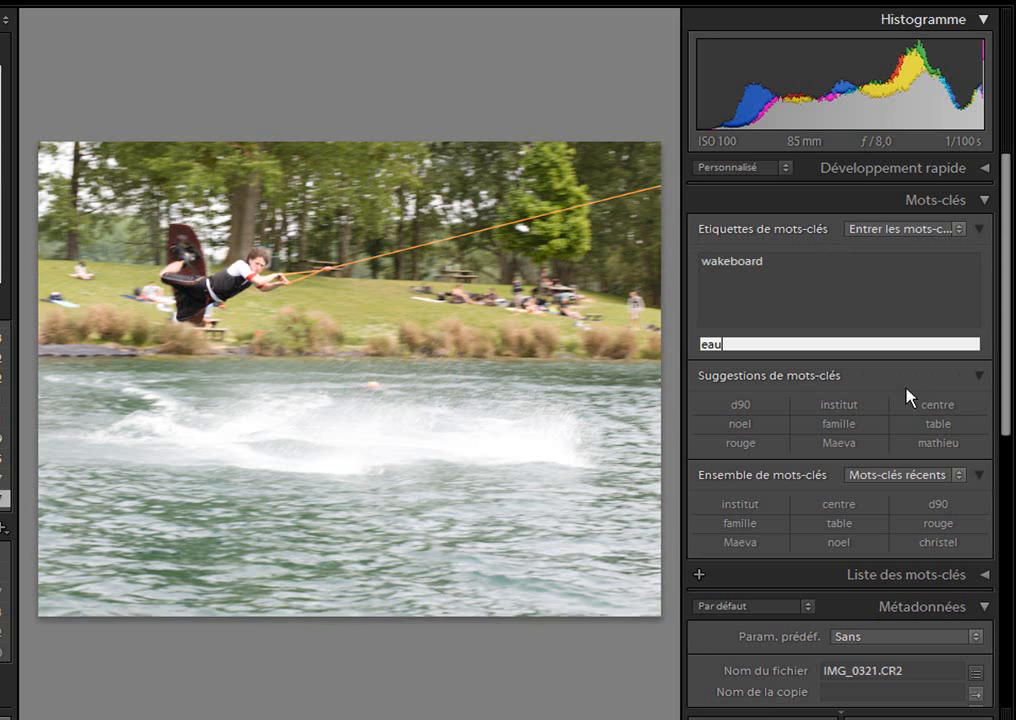
key("Return")
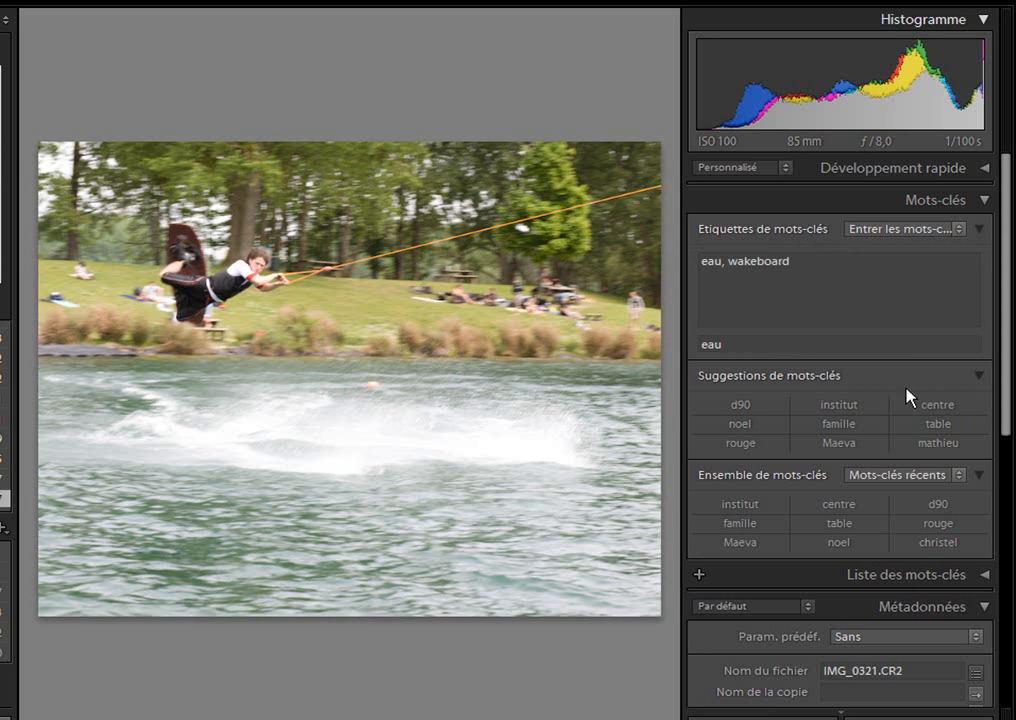
left_click(710, 345)
key("BackSpace")
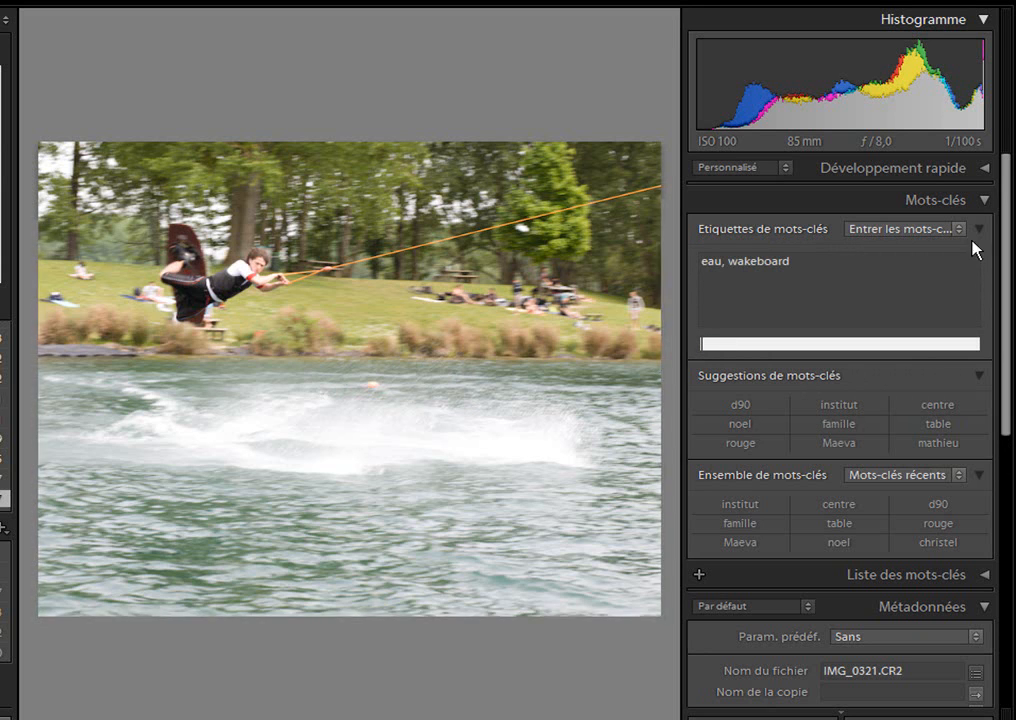
Step: Collapse the keyword section, rate the photo four stars in its metadata, and review the capture information
left_click(986, 201)
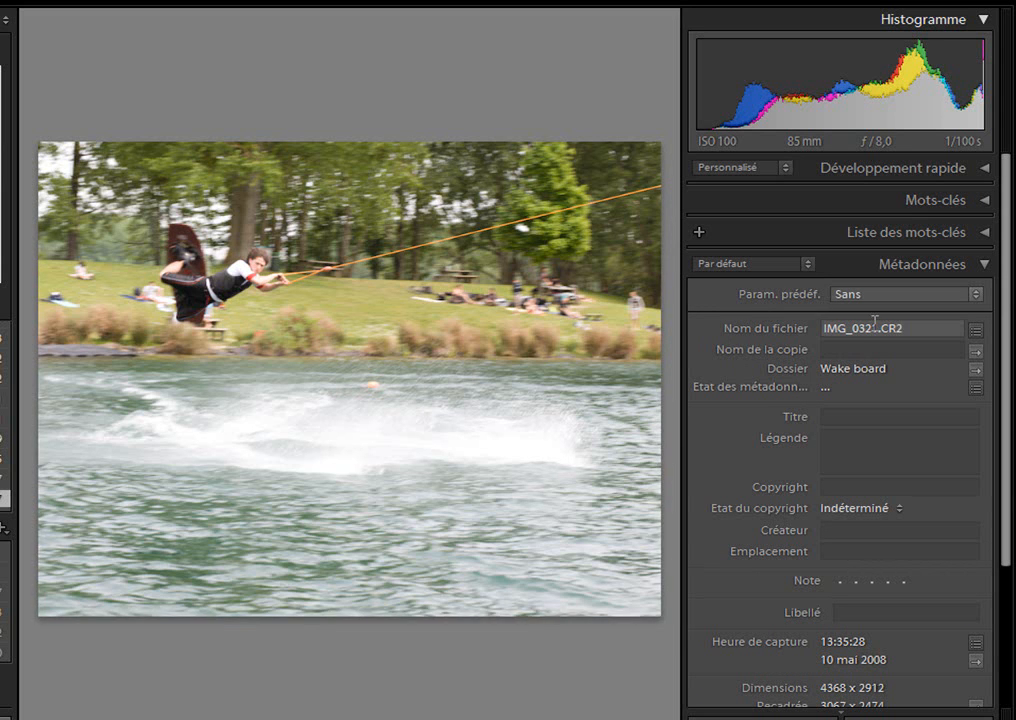
left_click(841, 415)
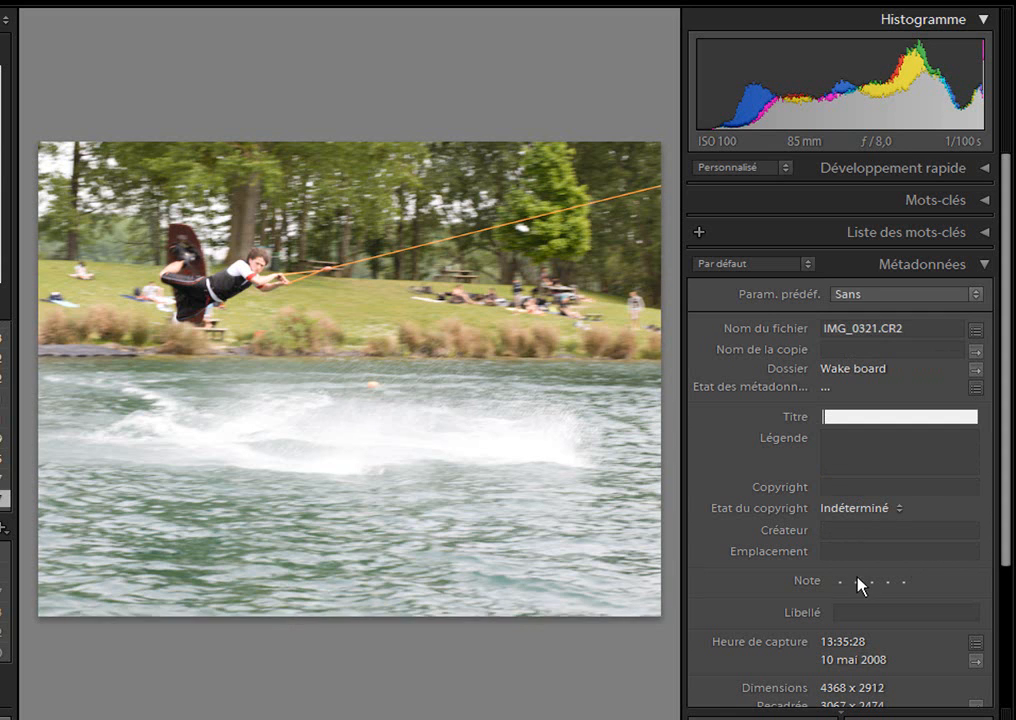
left_click(885, 581)
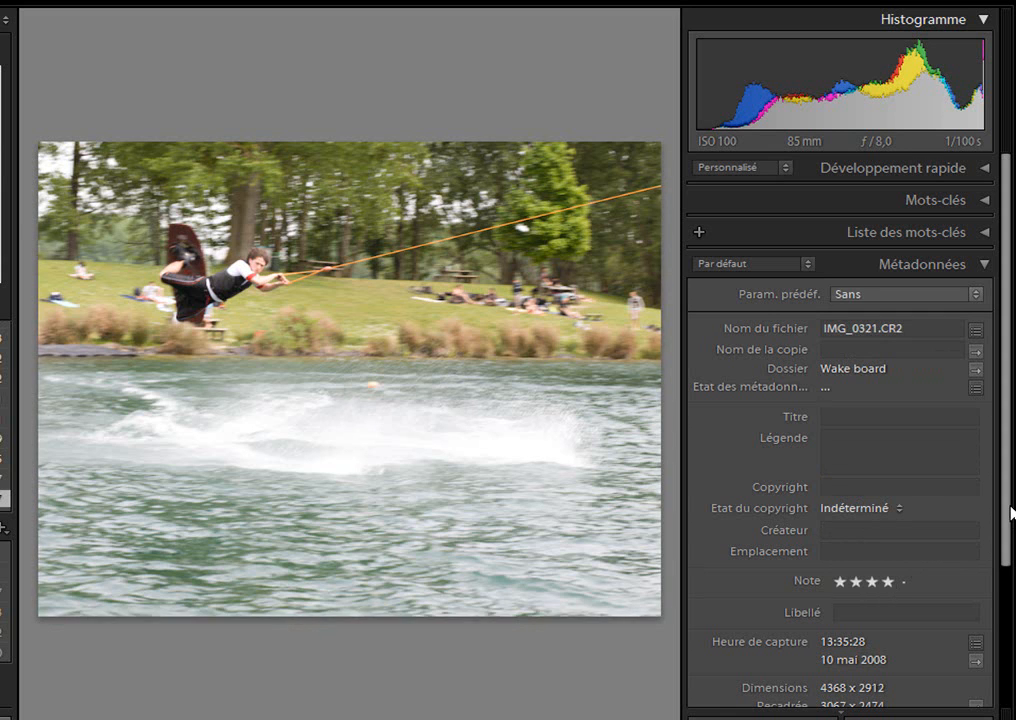
left_click_drag(1008, 497, 1005, 658)
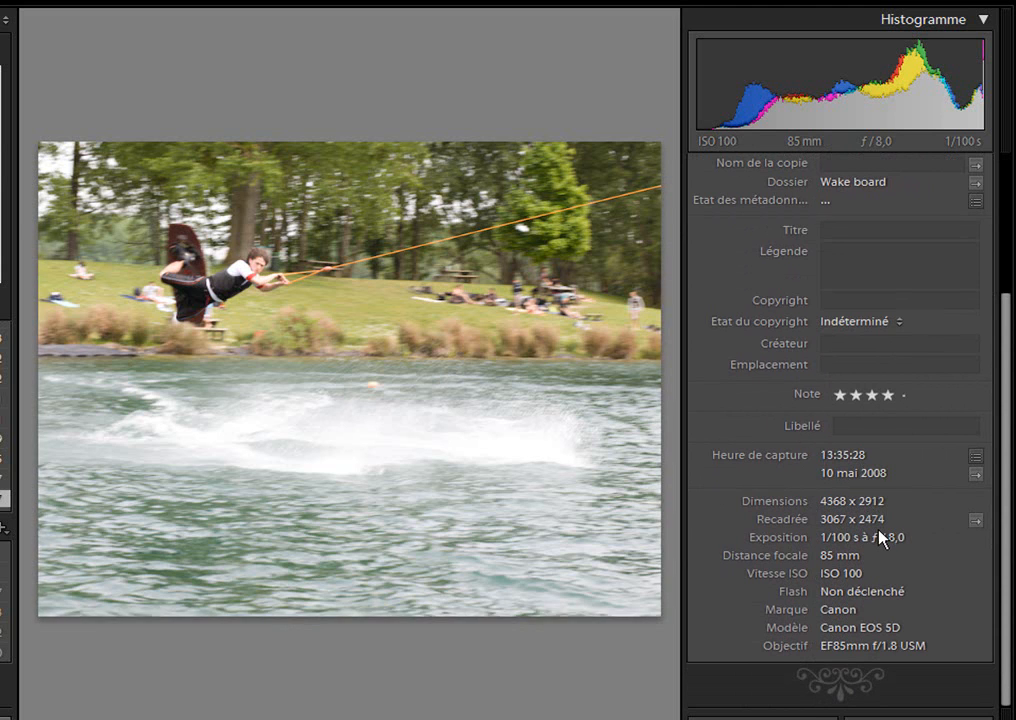
scroll(881, 530, "up", 3)
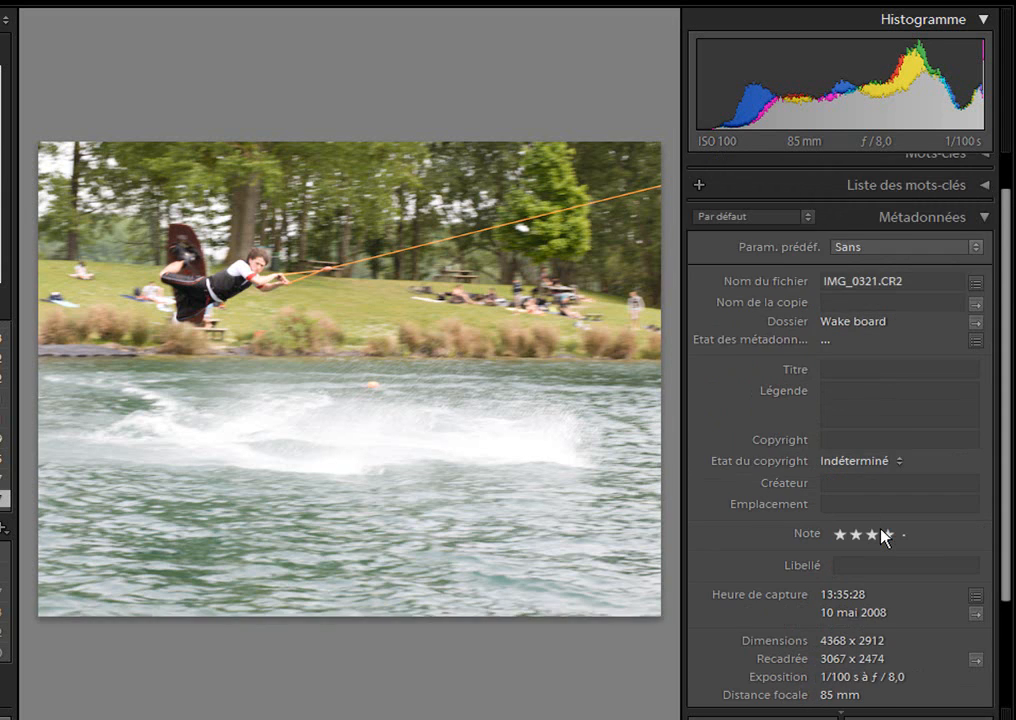
scroll(883, 537, "up", 1)
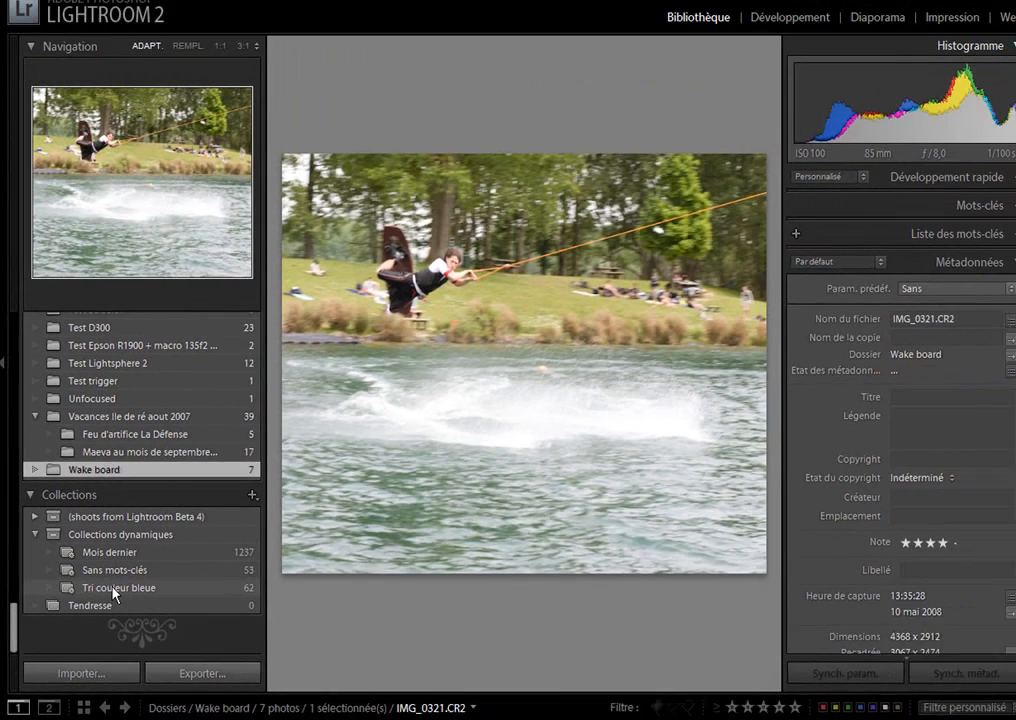
Step: Edit the smart collection Tri couleur bleue and add a rule requiring Note "est supérieure à" one star
double_click(113, 592)
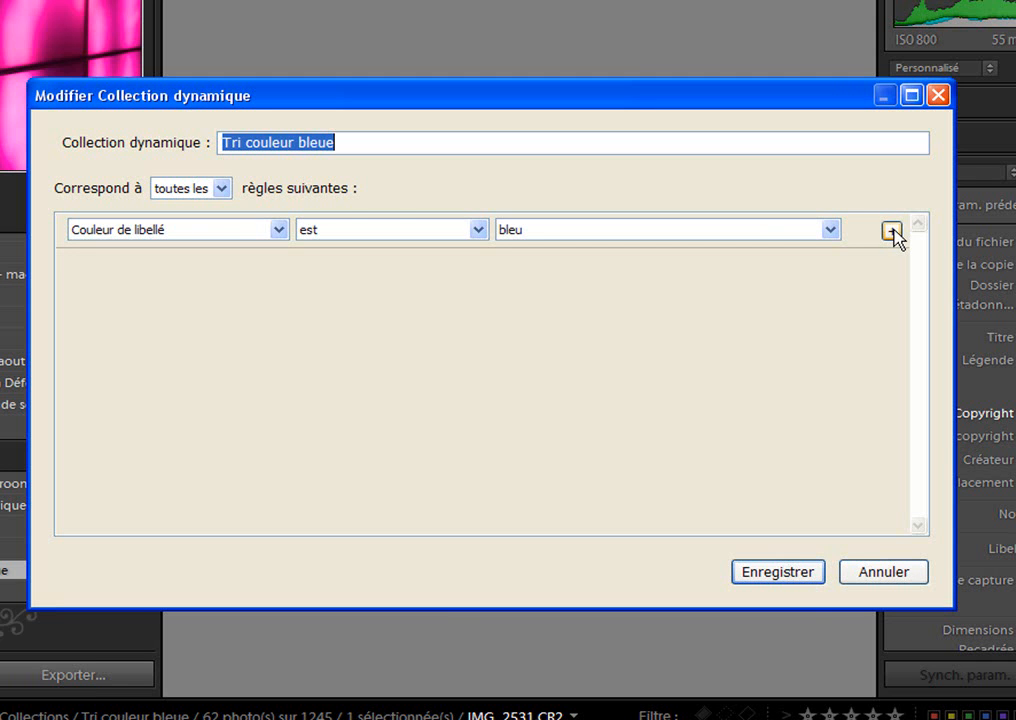
left_click_drag(182, 97, 175, 162)
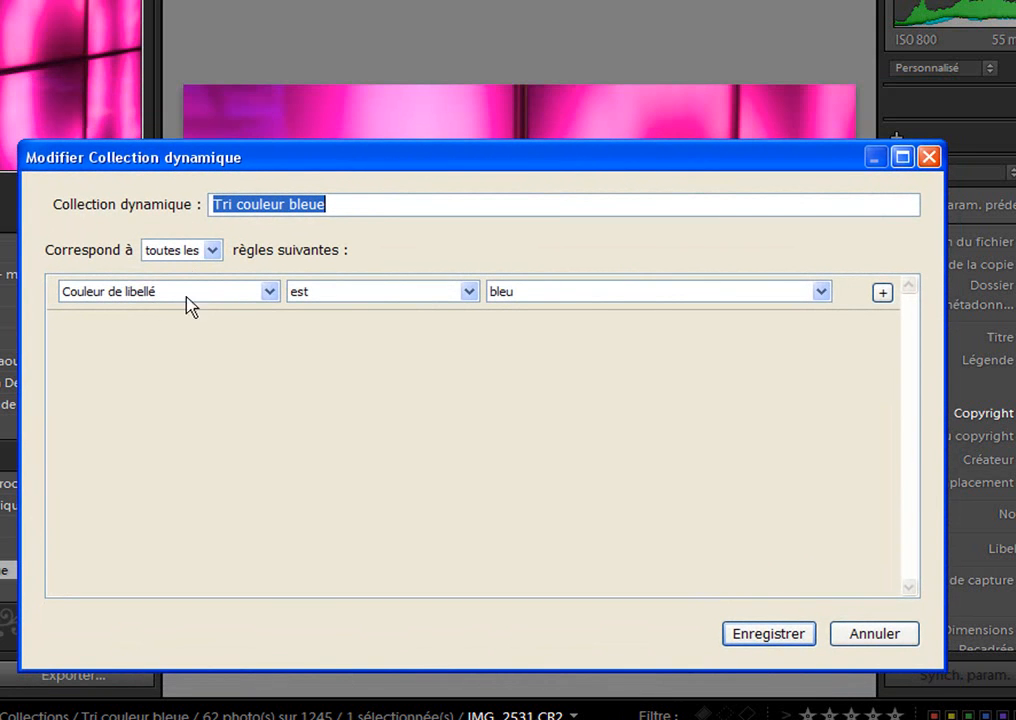
left_click(882, 293)
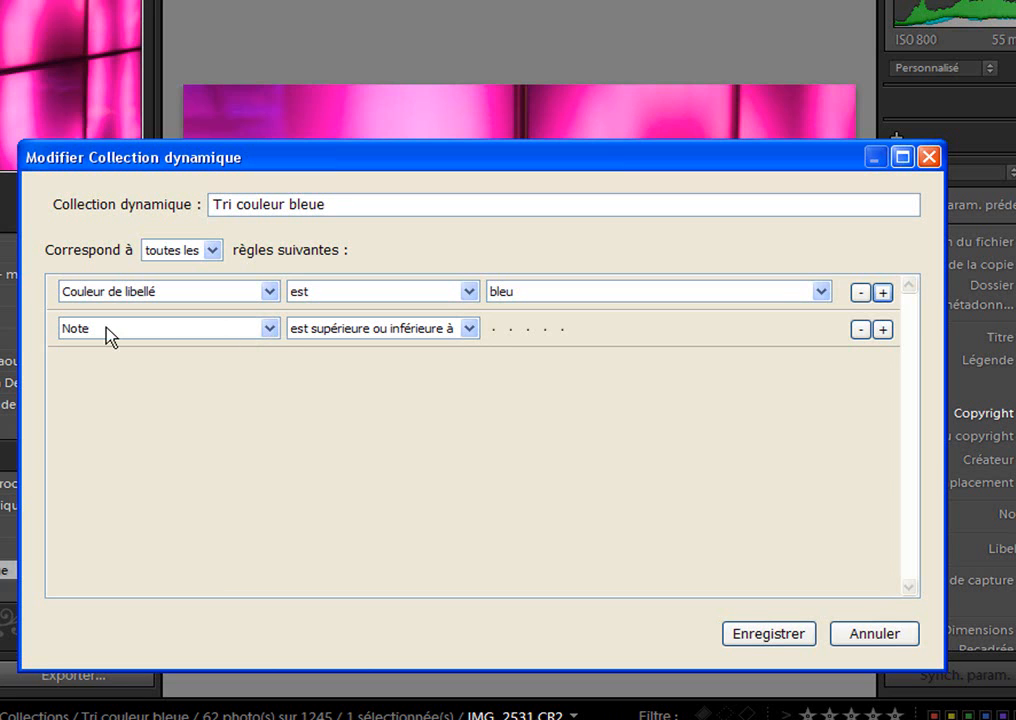
left_click(444, 328)
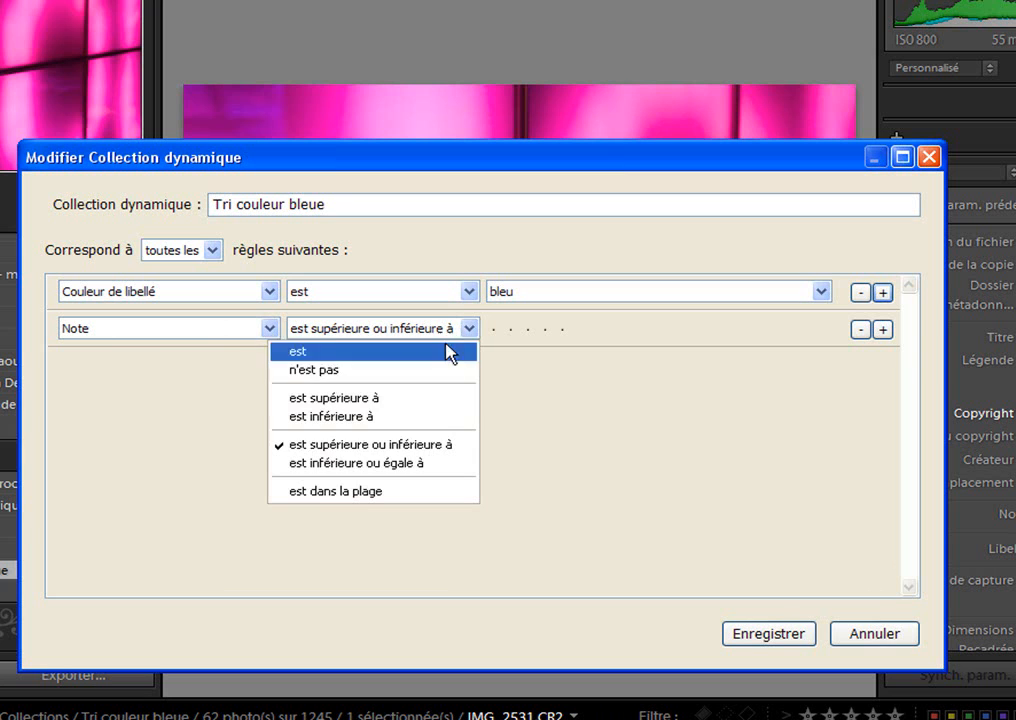
left_click(400, 399)
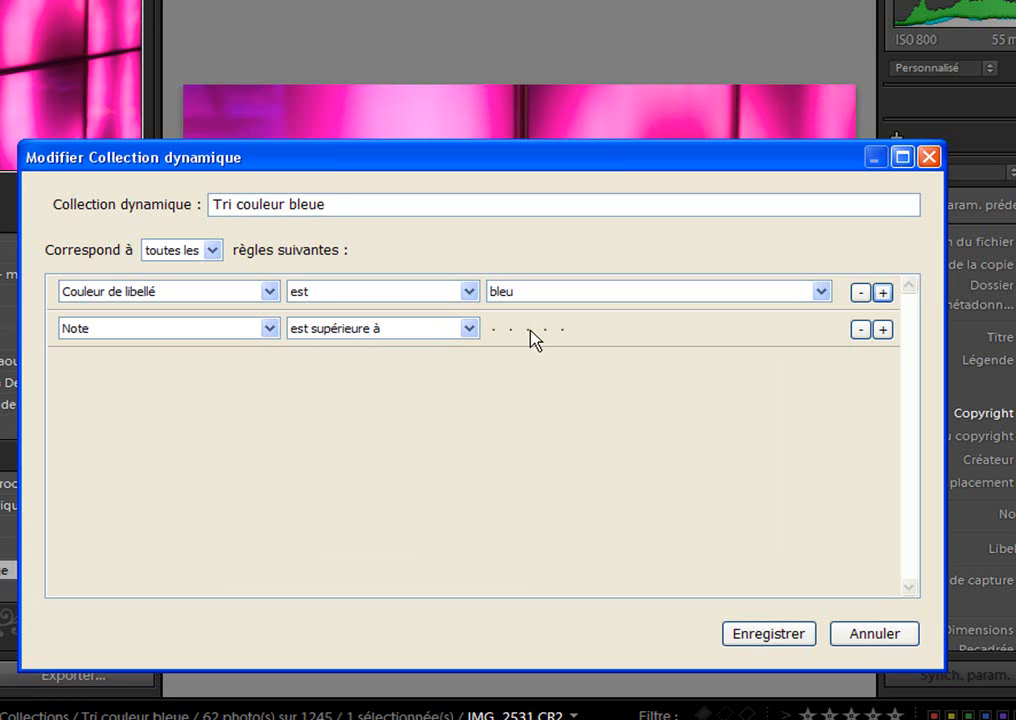
left_click(495, 330)
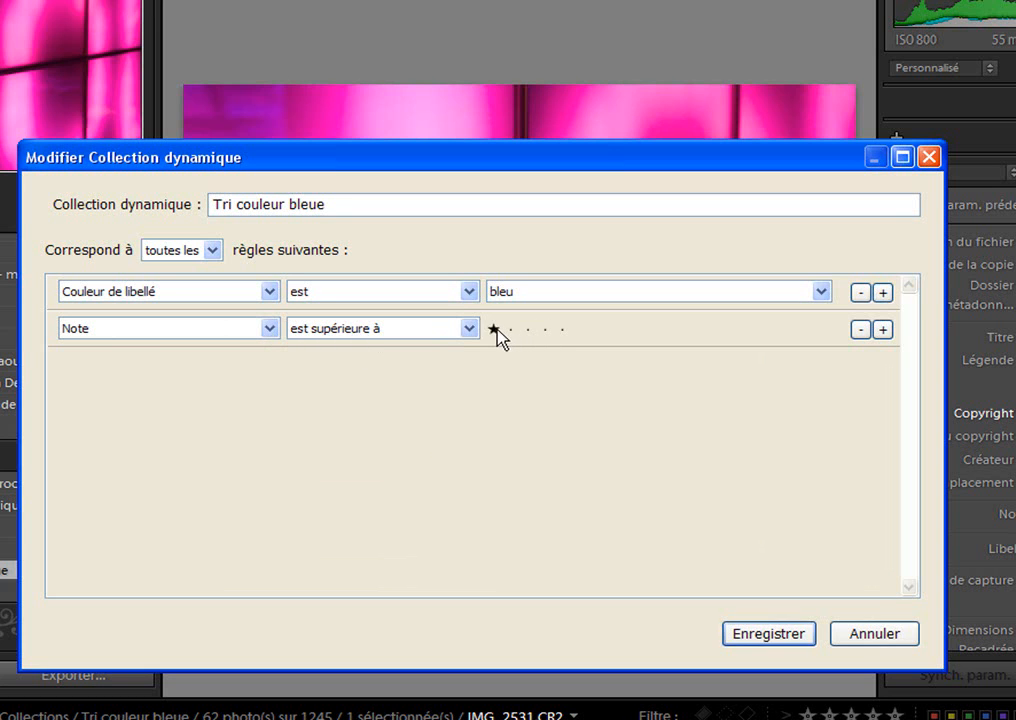
Step: Add a smart collection rule requiring Vitesse ISO "est supérieure à" 100
left_click(882, 329)
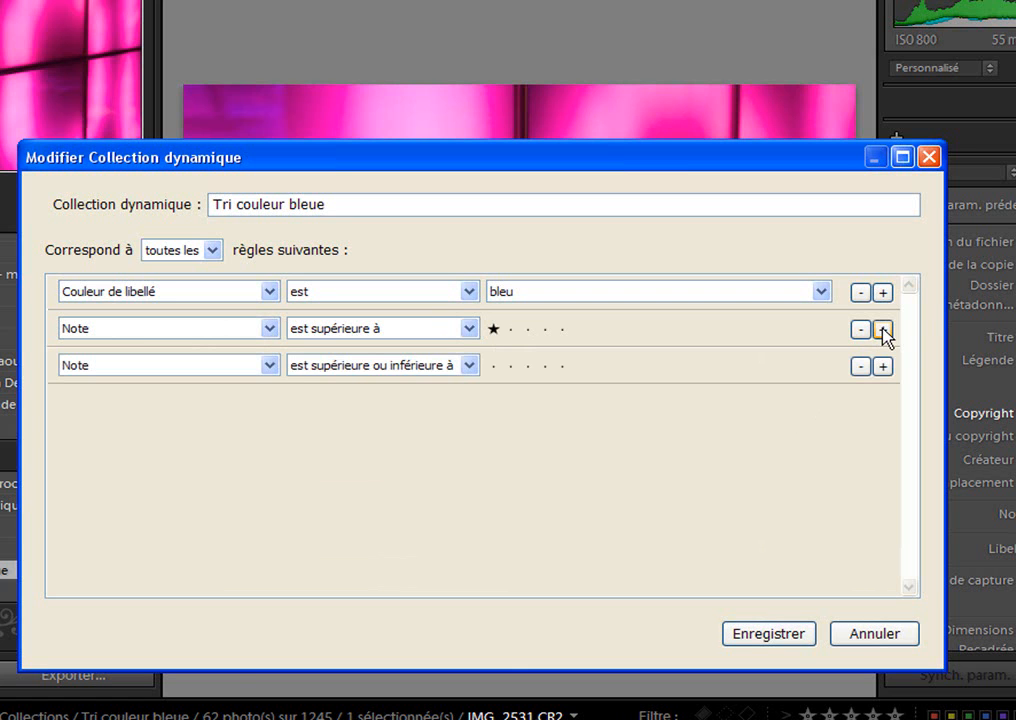
left_click(269, 366)
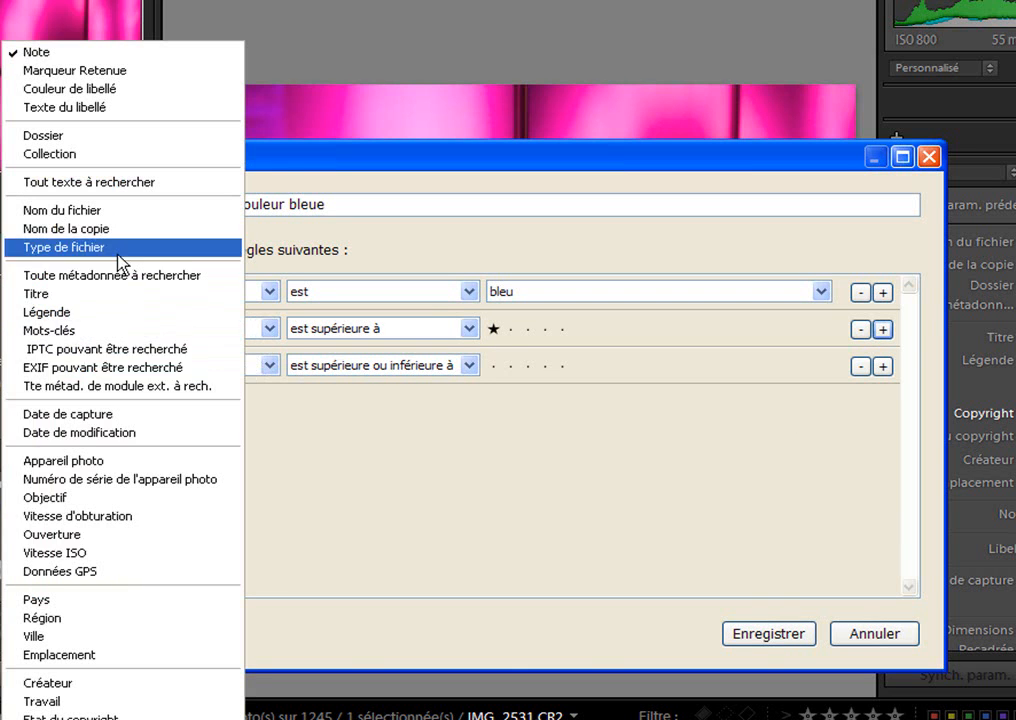
left_click(91, 553)
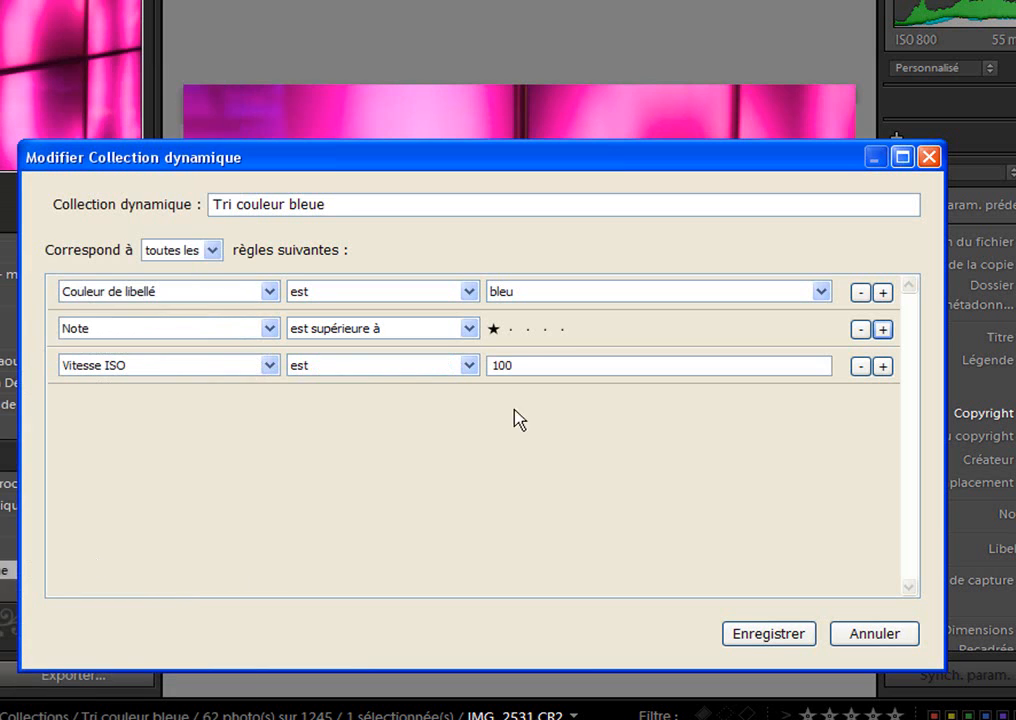
left_click(357, 370)
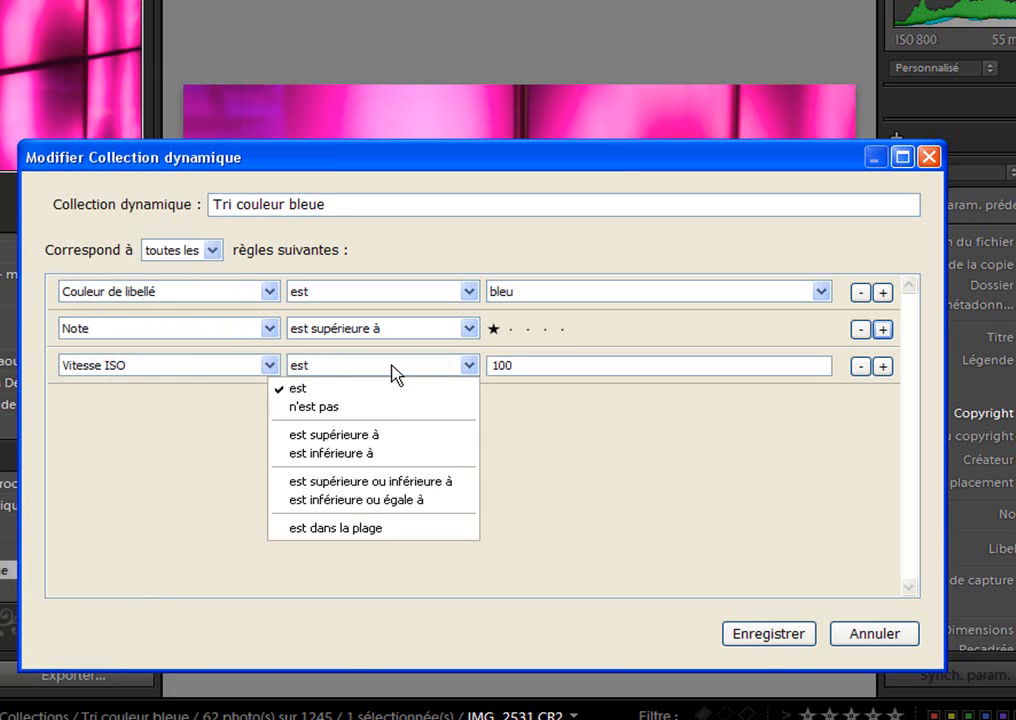
left_click(390, 436)
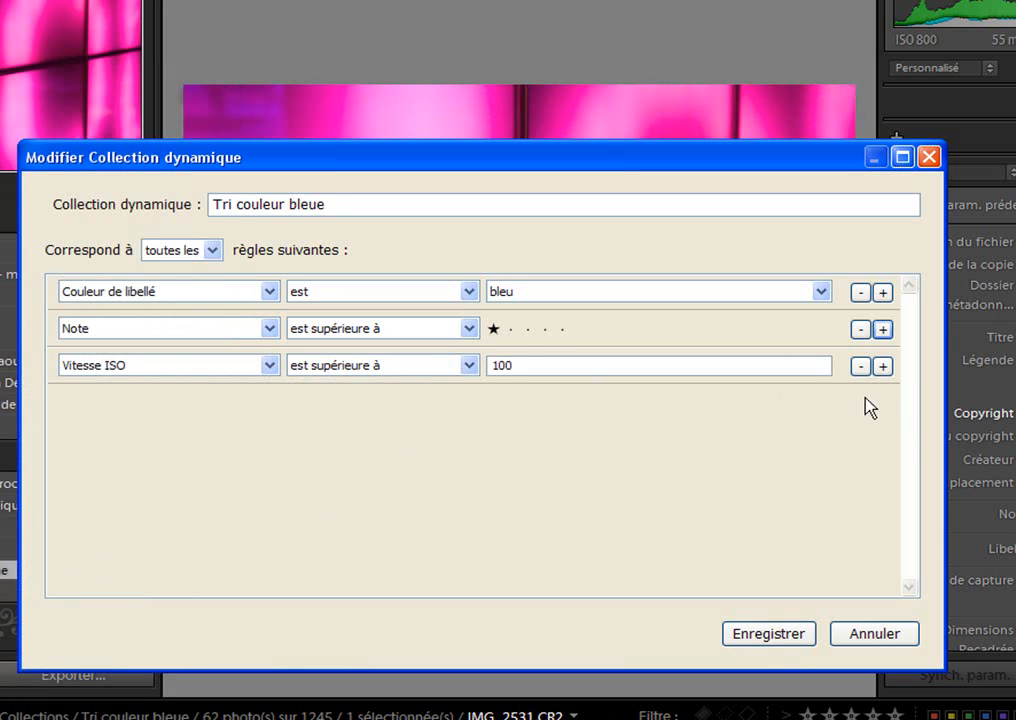
Step: Add a fourth rule to the smart collection and browse its available criteria without choosing one
left_click(889, 368)
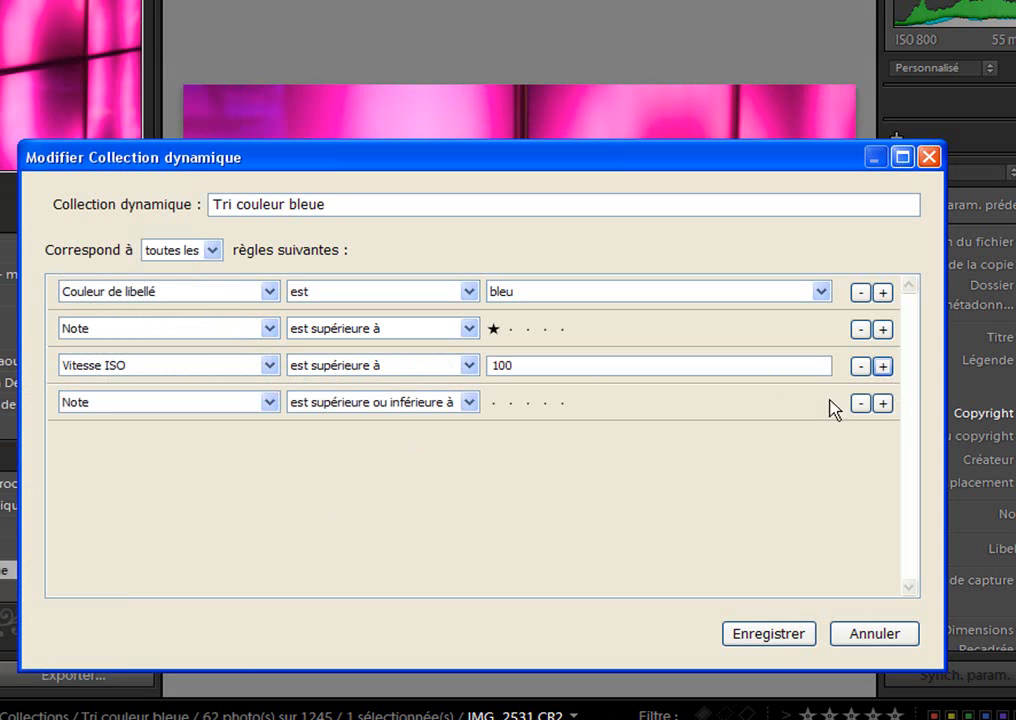
left_click(255, 405)
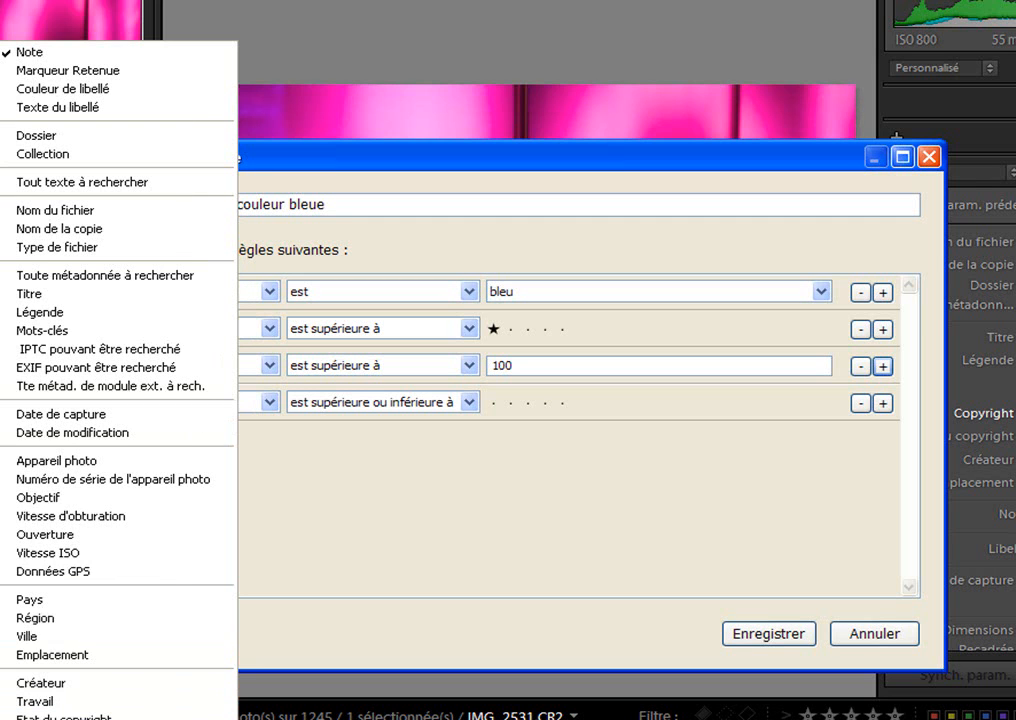
left_click(410, 536)
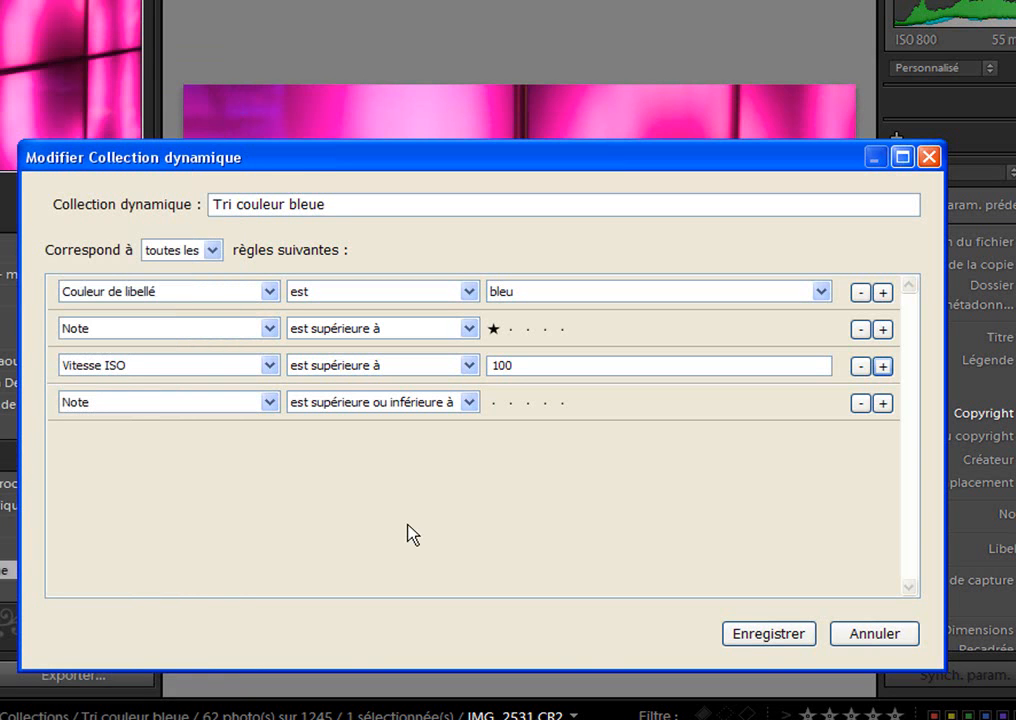
Step: Save the smart collection's rules and display the Tri couleur bleue collection in the thumbnail grid
left_click(788, 636)
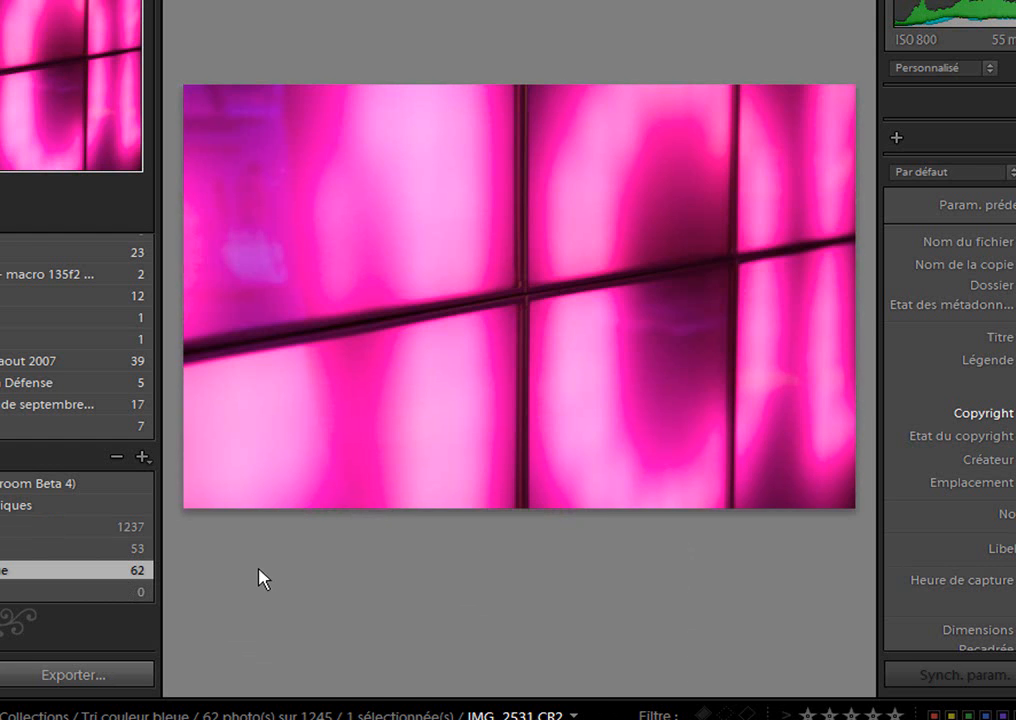
key("g")
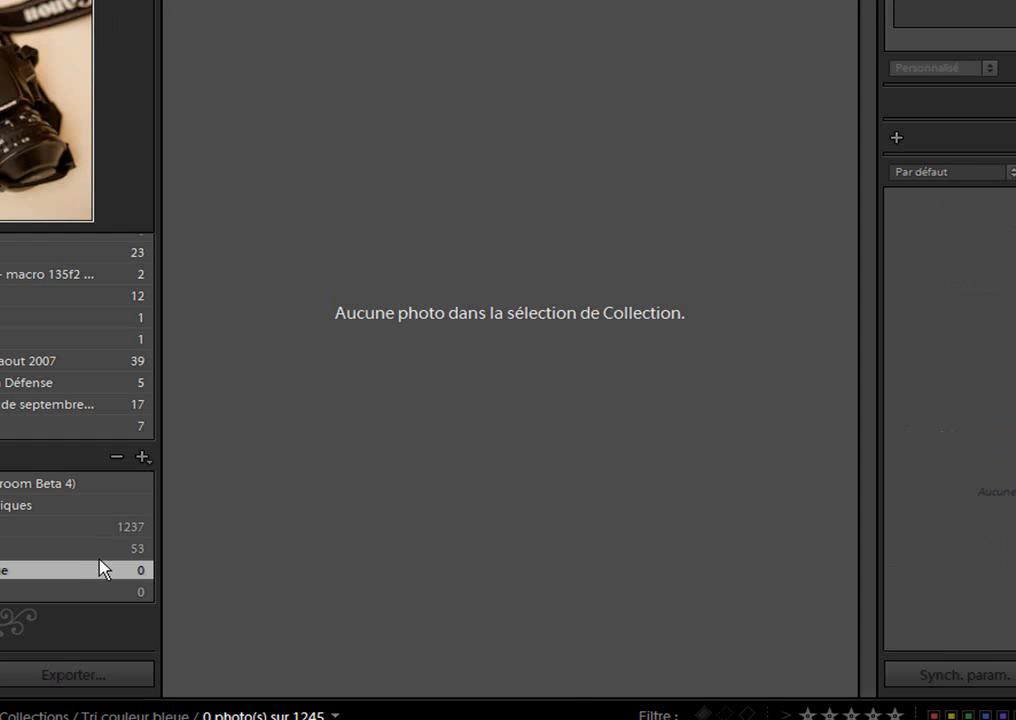
left_click(84, 550)
left_click(84, 575)
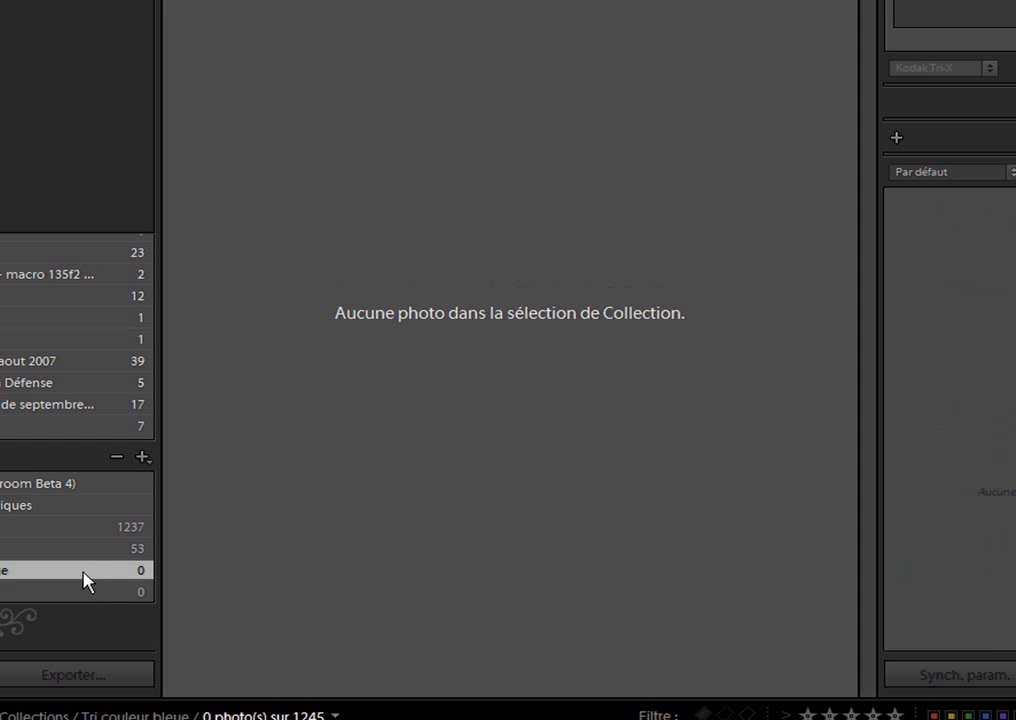
Step: Remove both Note rules from the smart collection Tri couleur bleue and save it
double_click(34, 568)
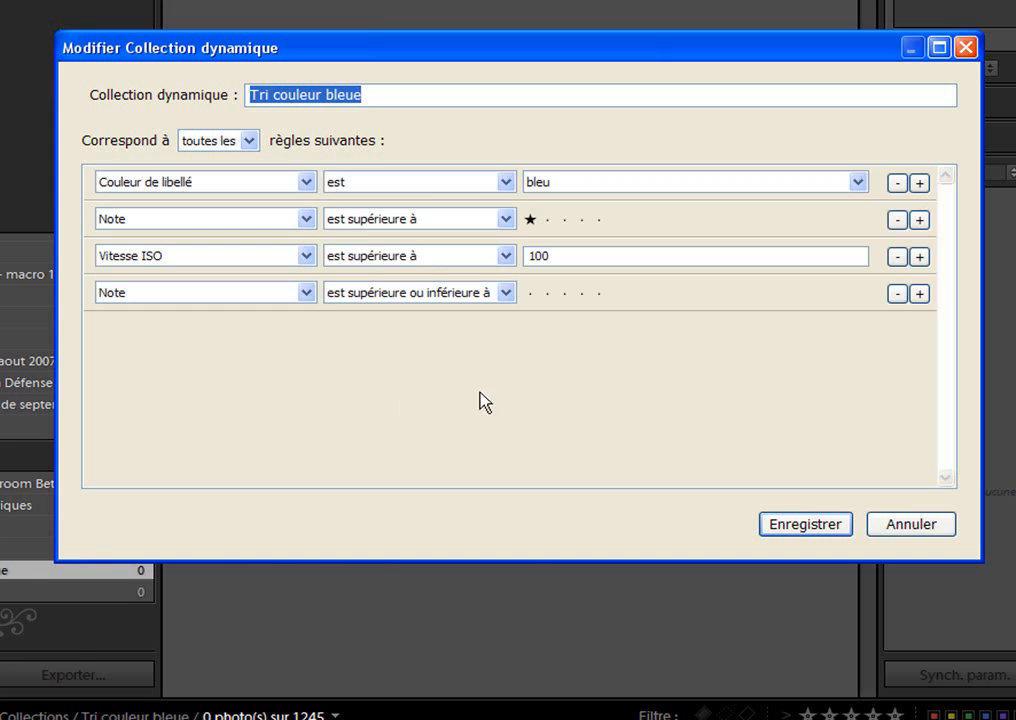
left_click(897, 294)
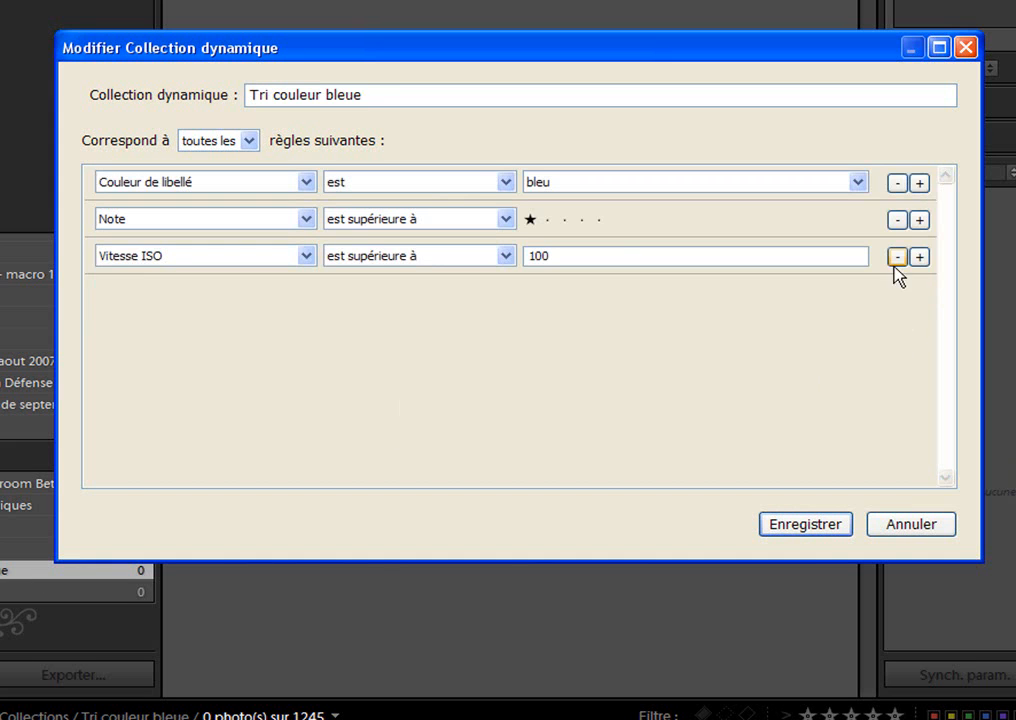
left_click(898, 220)
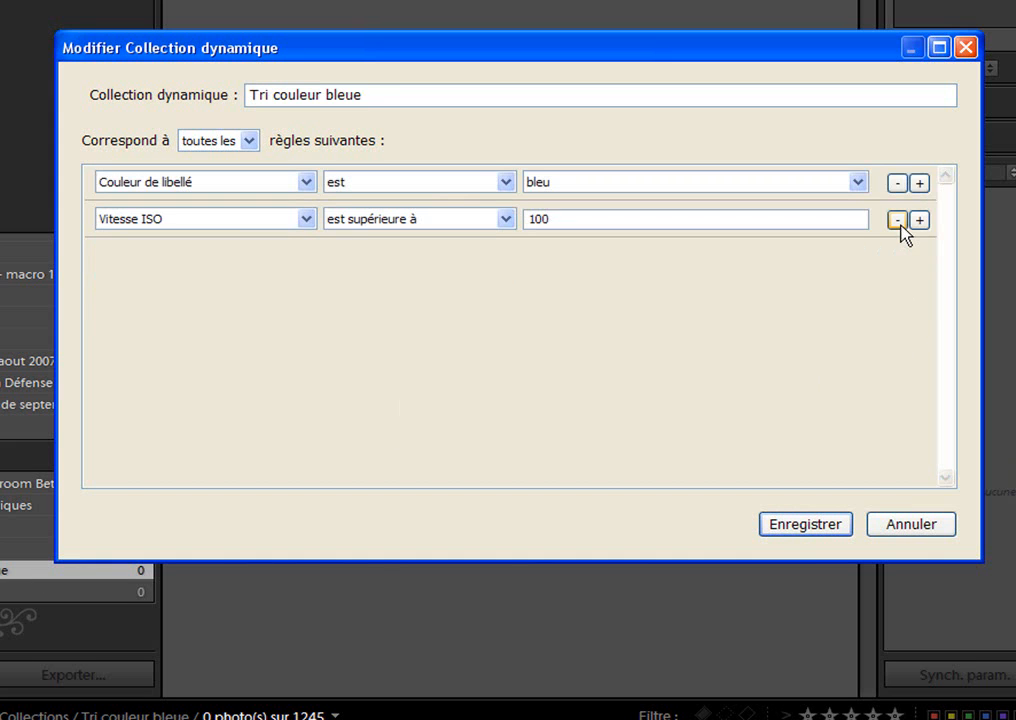
left_click(831, 534)
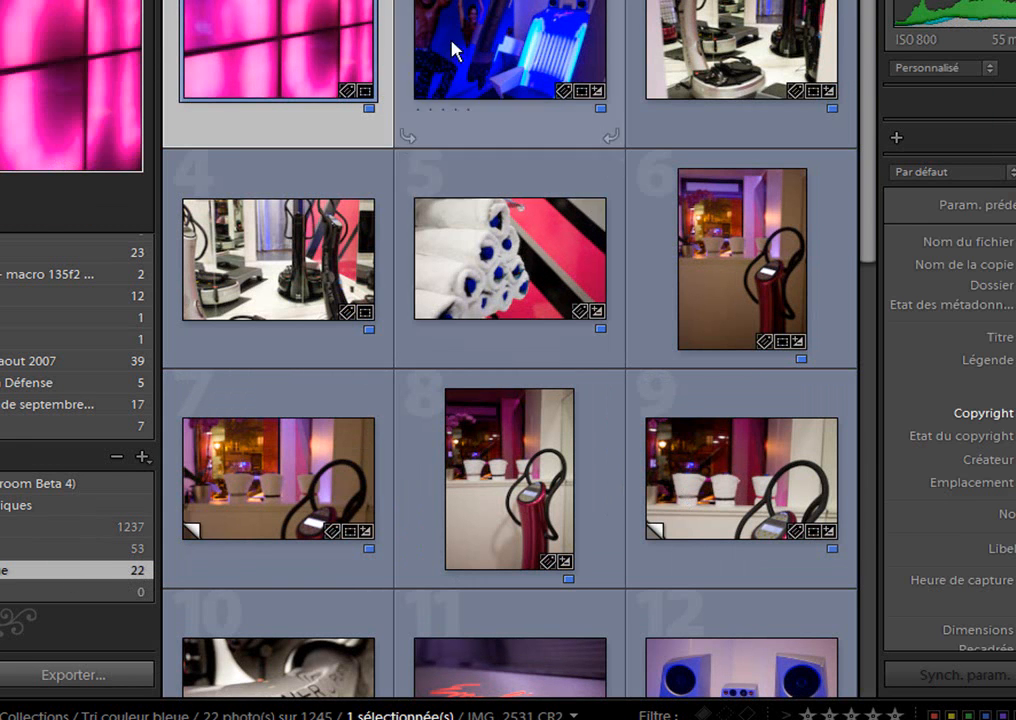
Step: Review the Tri couleur bleue thumbnails and check the Vitesse ISO metadata of photos 21 and 20
left_click_drag(875, 84, 905, 519)
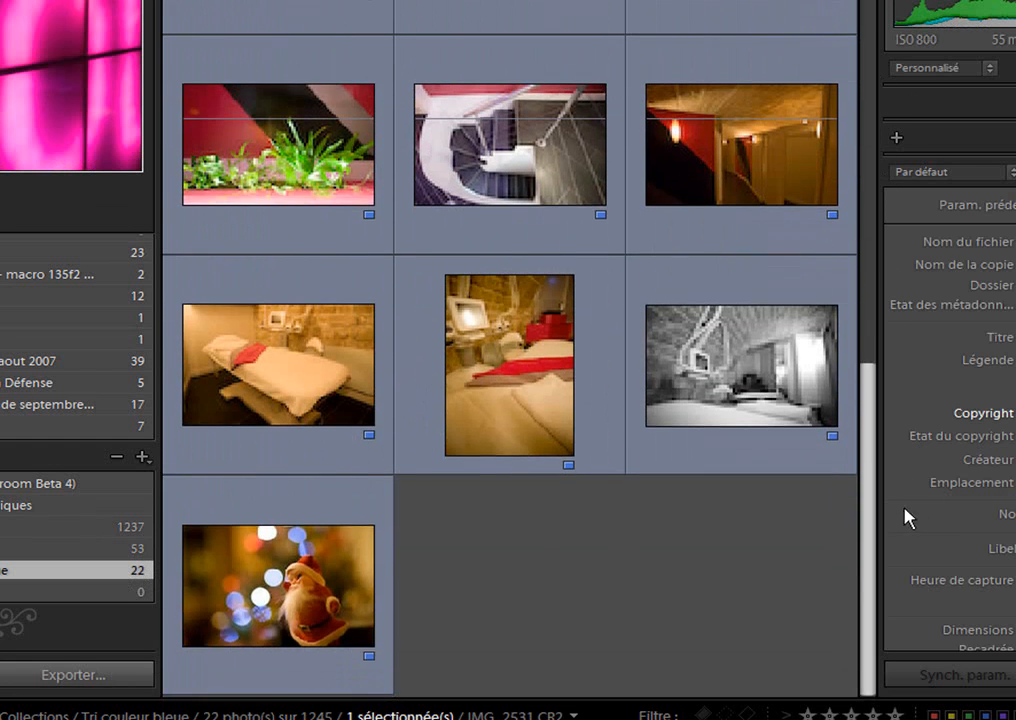
left_click(806, 420)
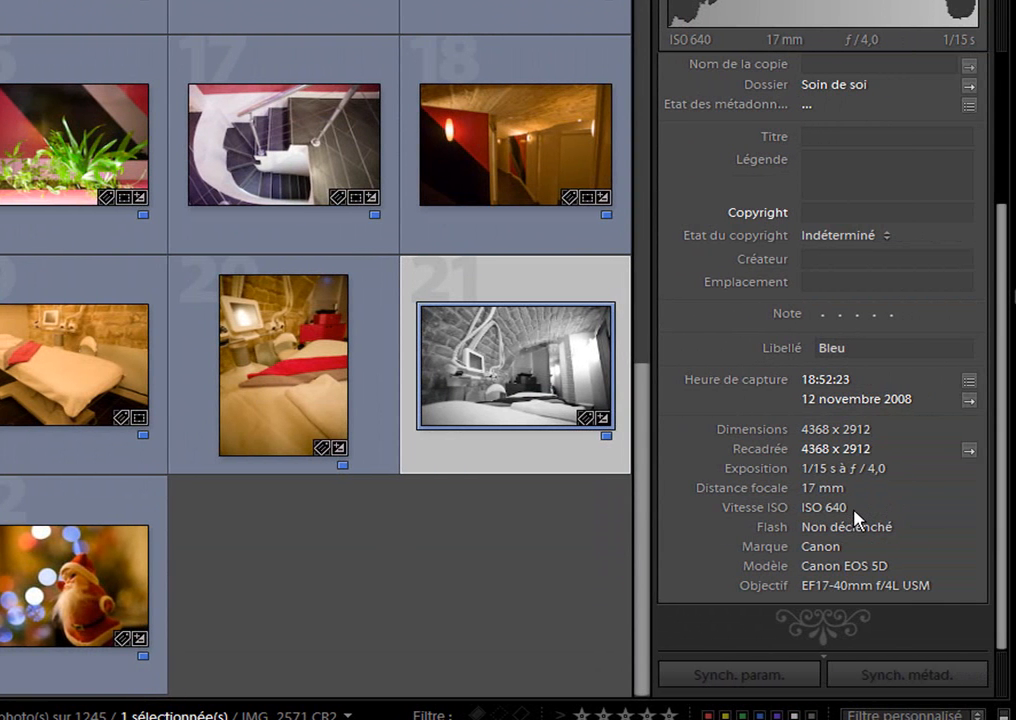
left_click(329, 390)
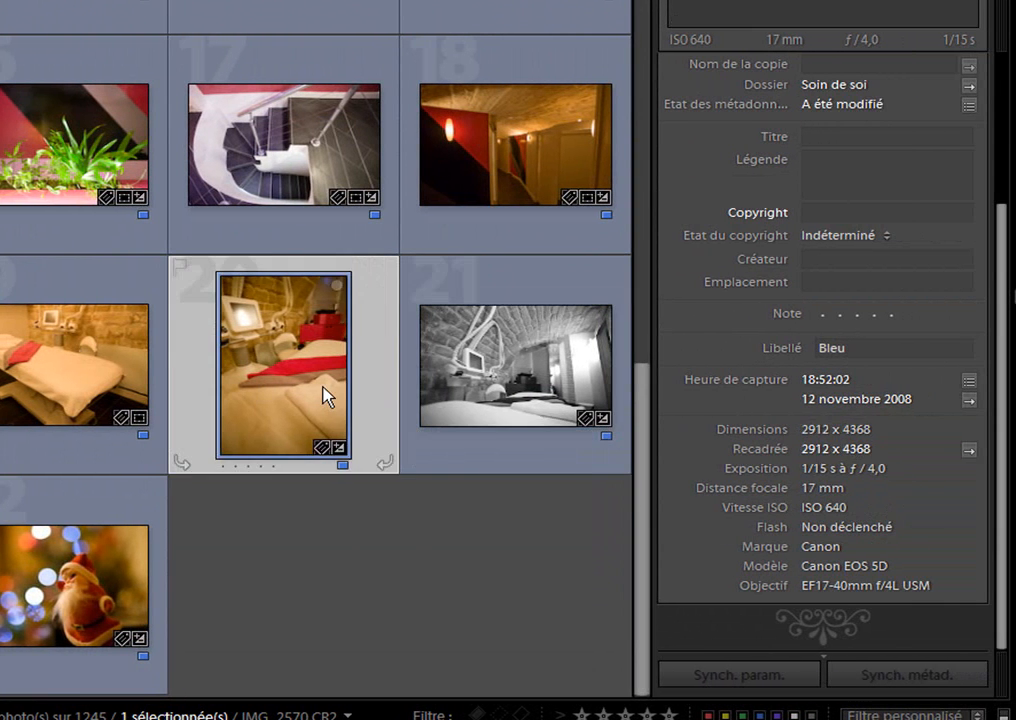
scroll(325, 395, "up", 5)
scroll(327, 395, "up", 4)
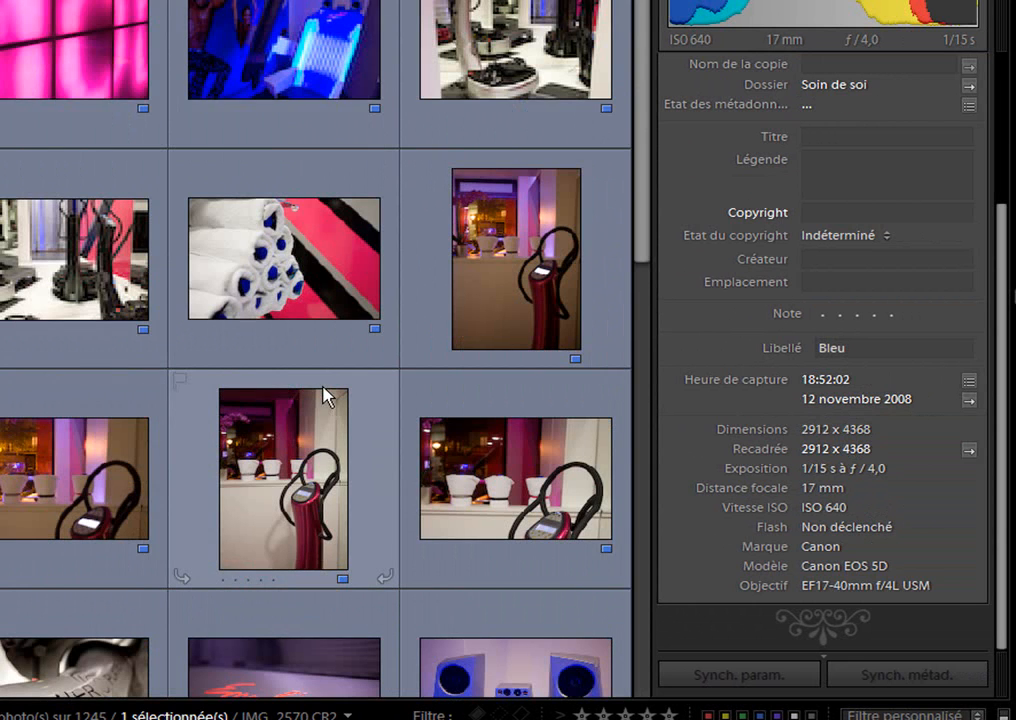
key("j")
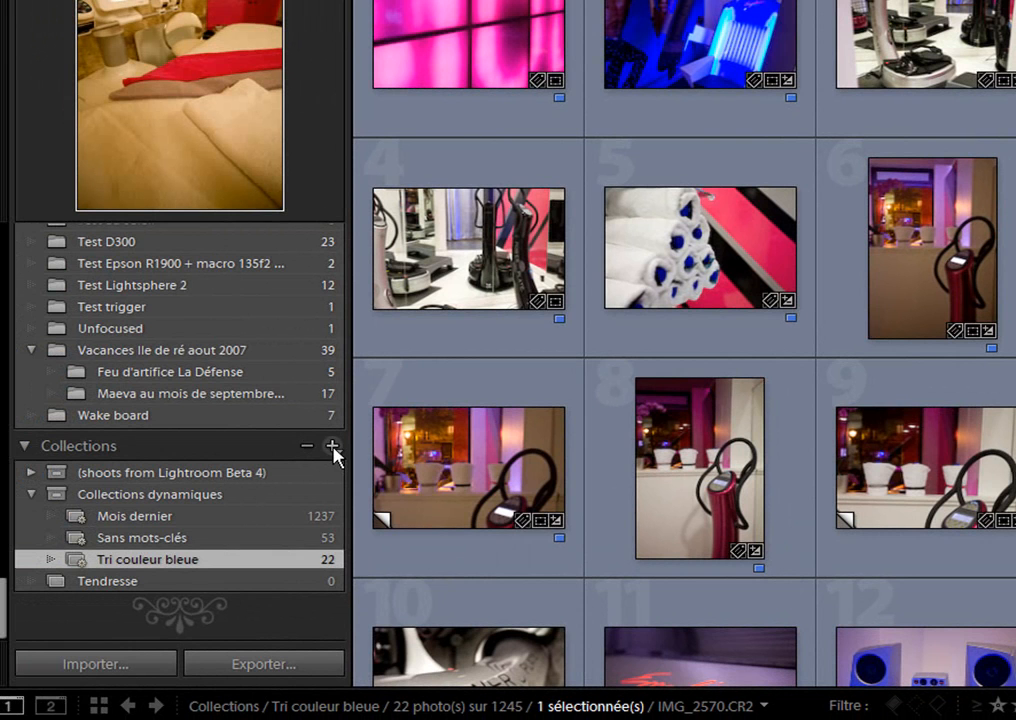
Step: Start a new smart collection named "bokeh tuto" with a first rule of Vitesse ISO "est" 100
left_click(333, 448)
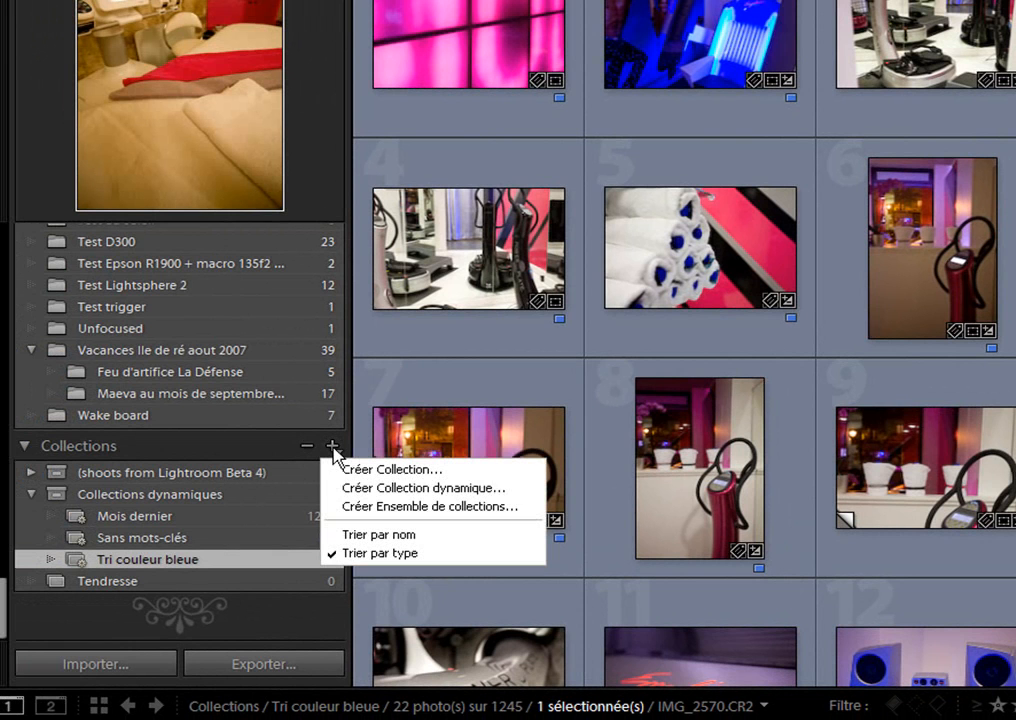
left_click(497, 488)
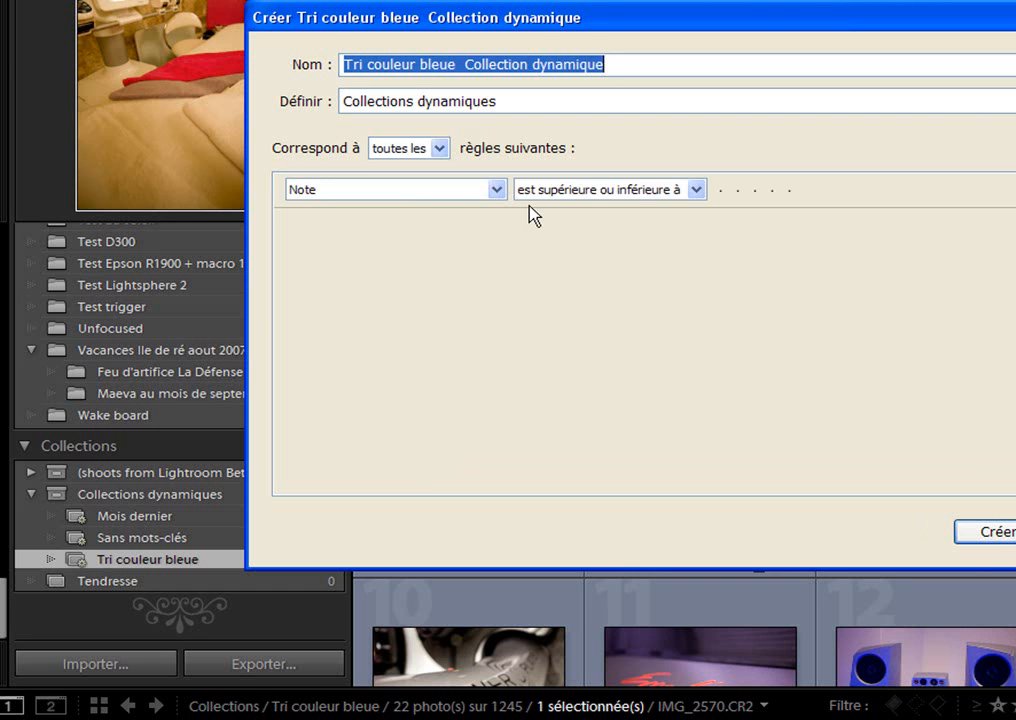
type("boke")
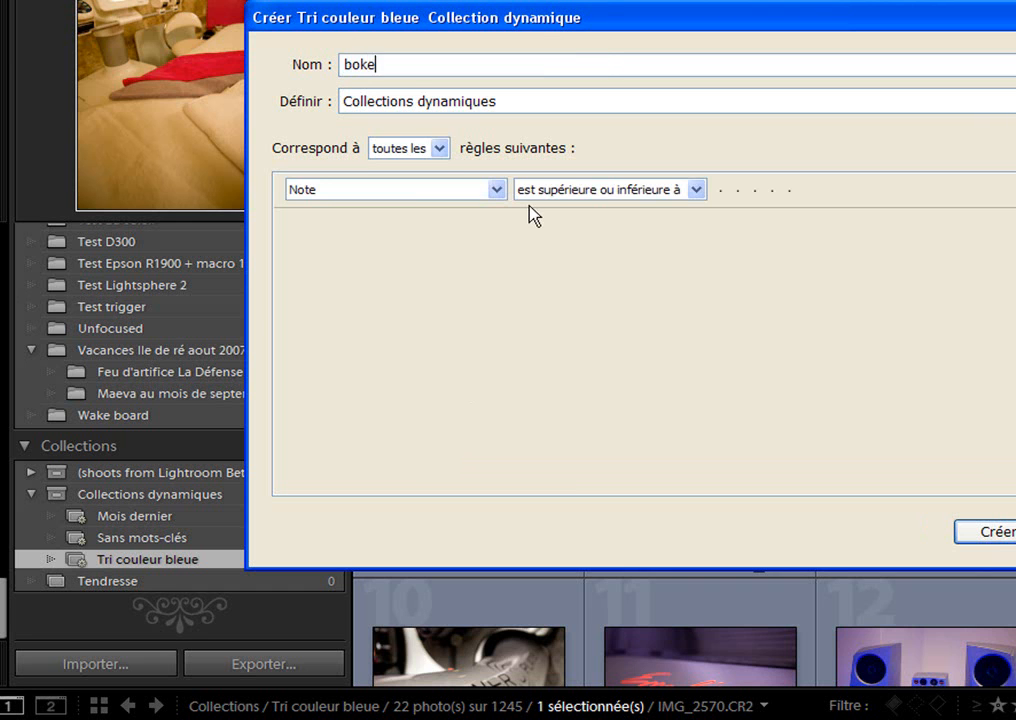
type("h tuto")
left_click(497, 189)
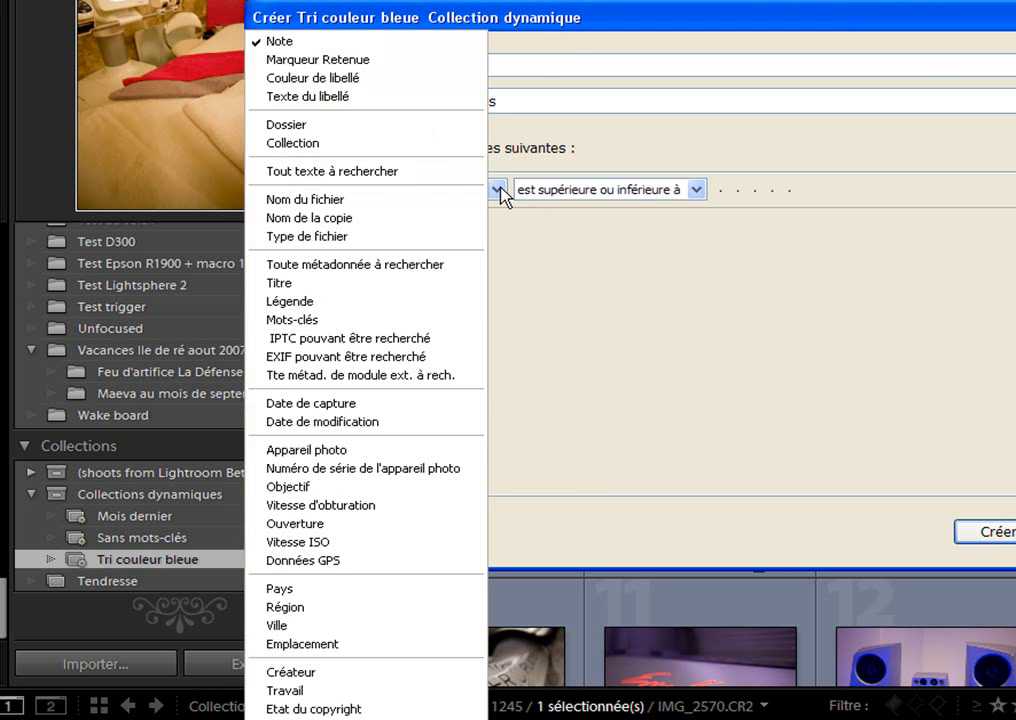
left_click(412, 542)
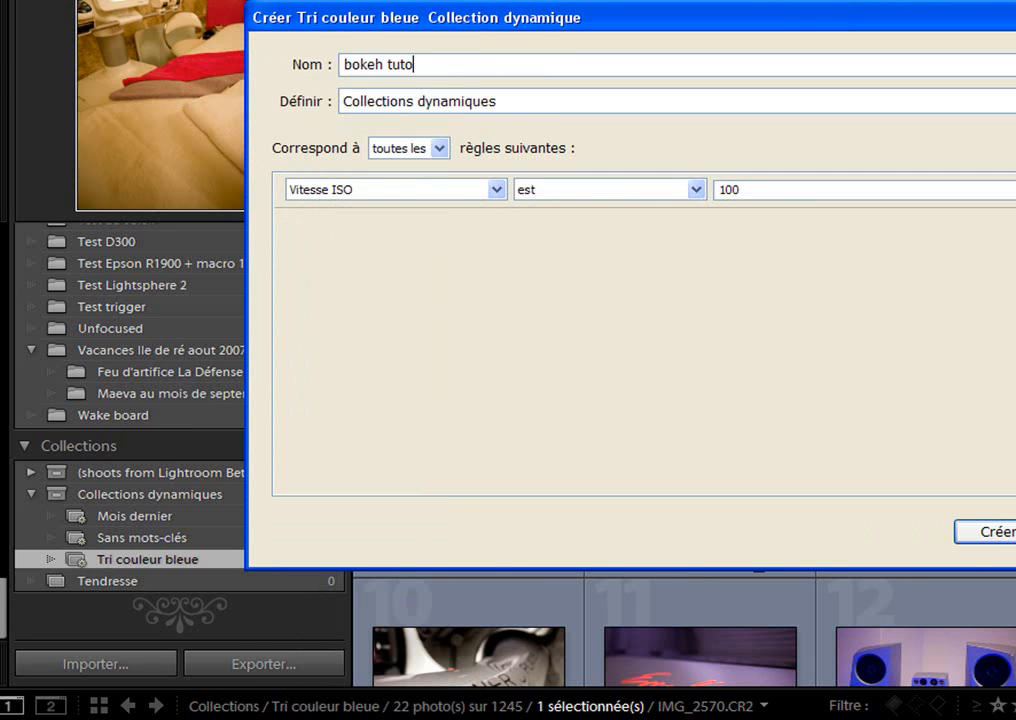
Step: Add a Mots-clés "contient" rule with the child's first name and create the smart collection
left_click(1010, 189)
left_click(460, 228)
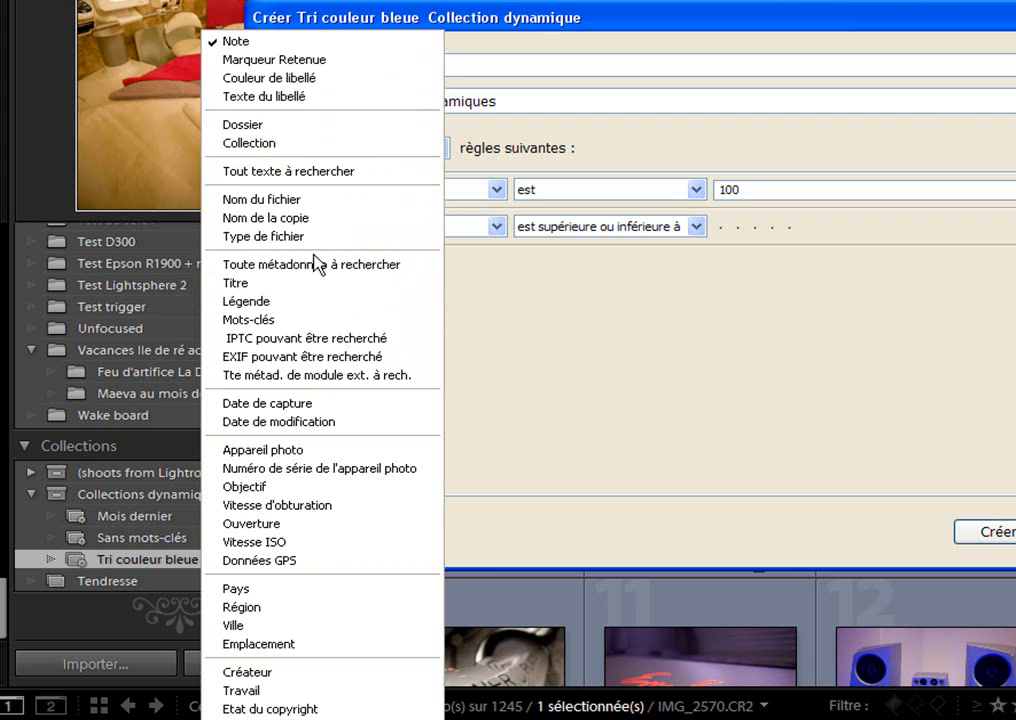
left_click(332, 320)
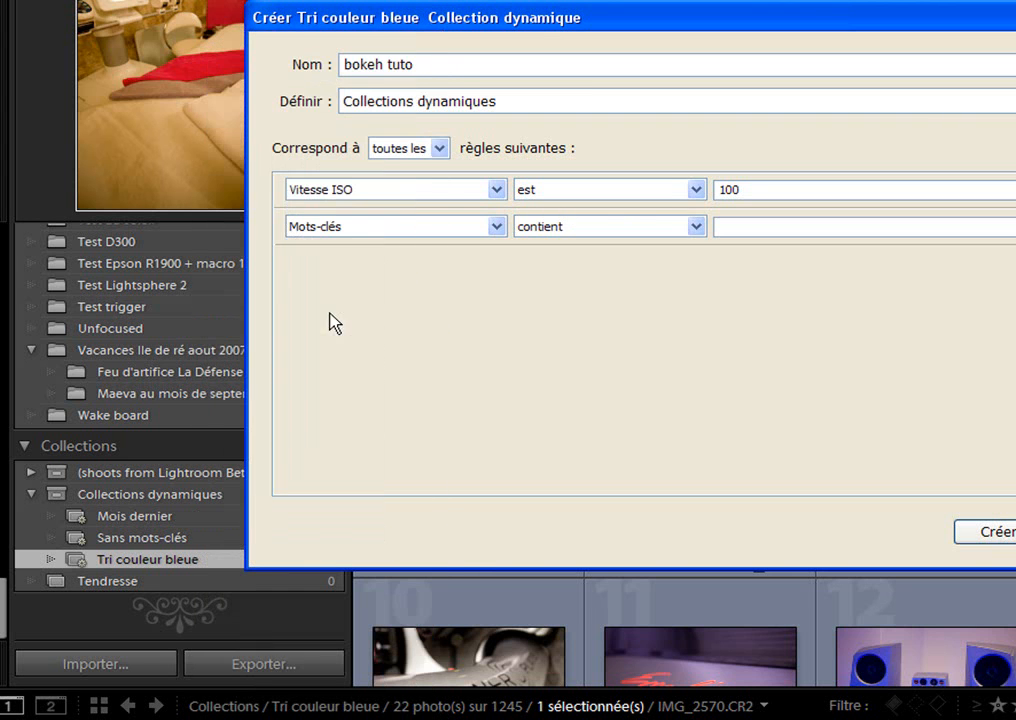
left_click(780, 229)
type("maeva")
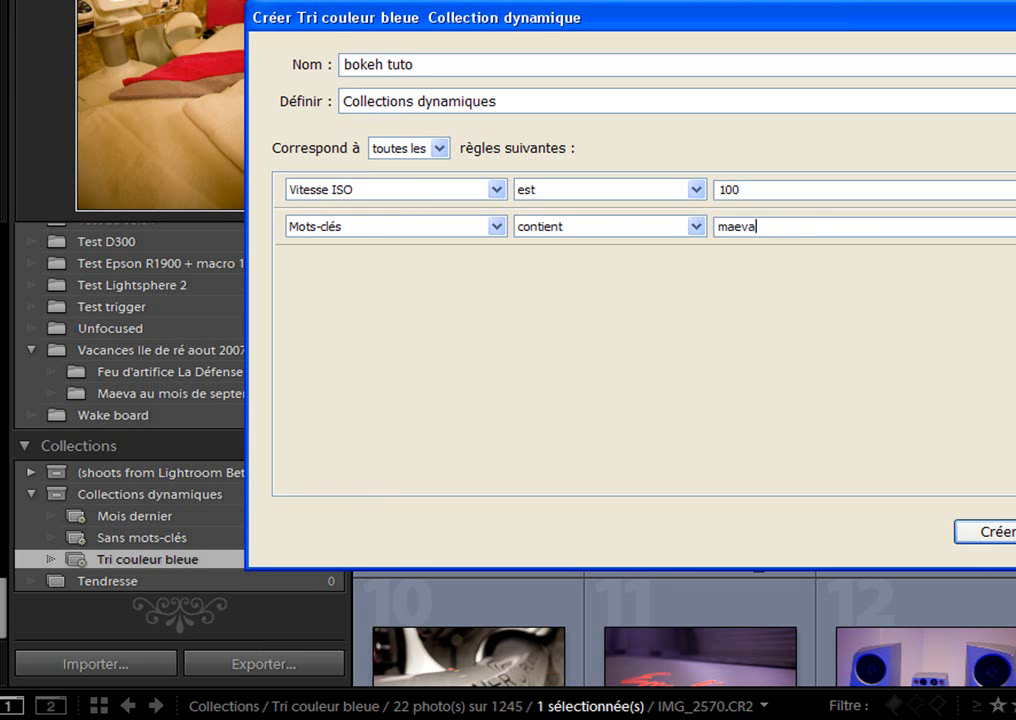
left_click(997, 535)
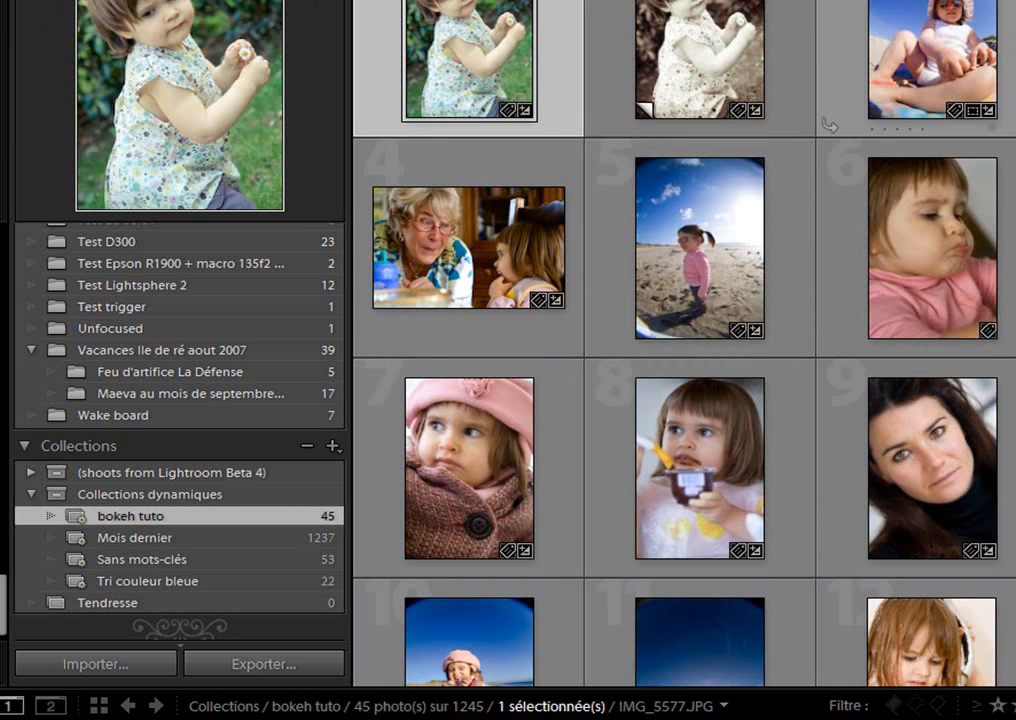
Step: Look through the bokeh tuto photos and add an Ouverture rule to the smart collection
scroll(684, 344, "down", 10)
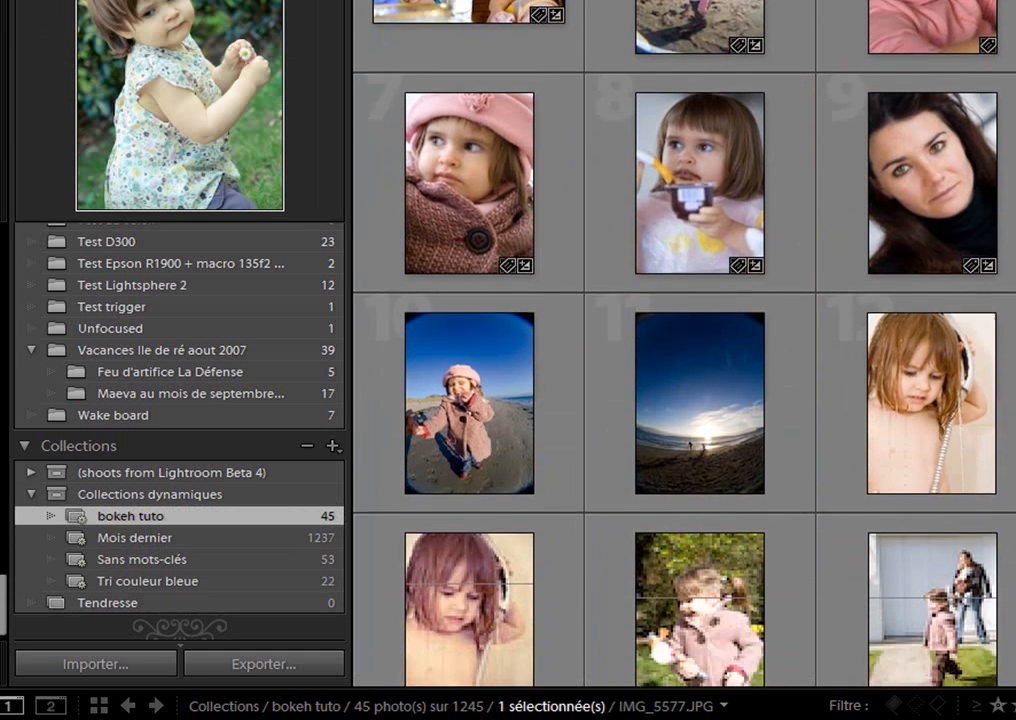
scroll(684, 344, "down", 10)
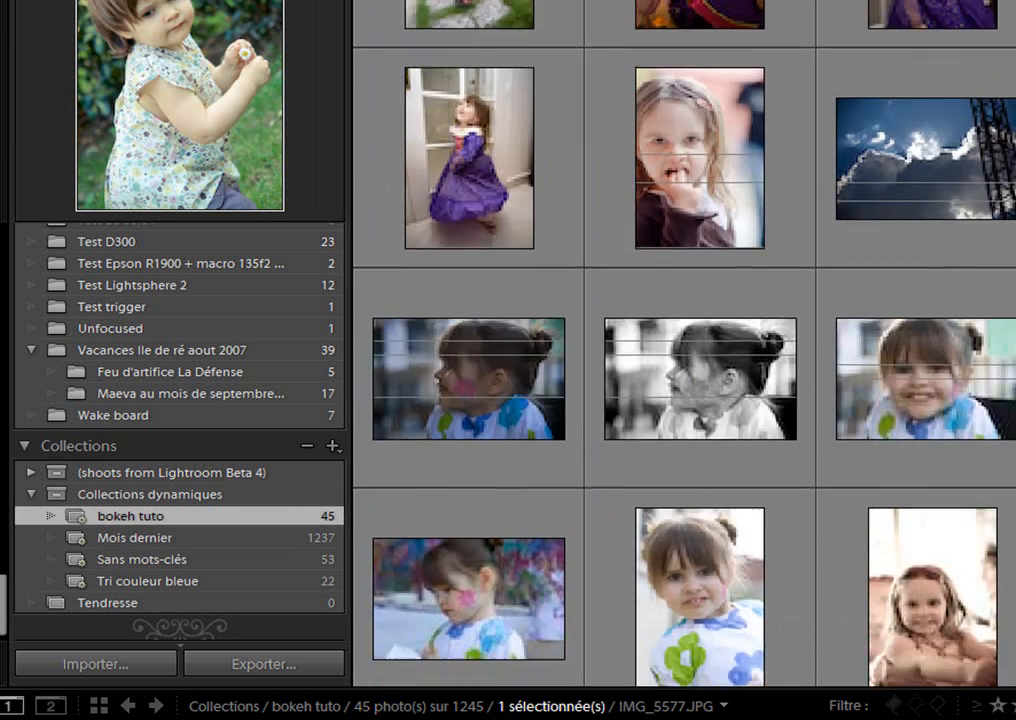
scroll(684, 344, "down", 10)
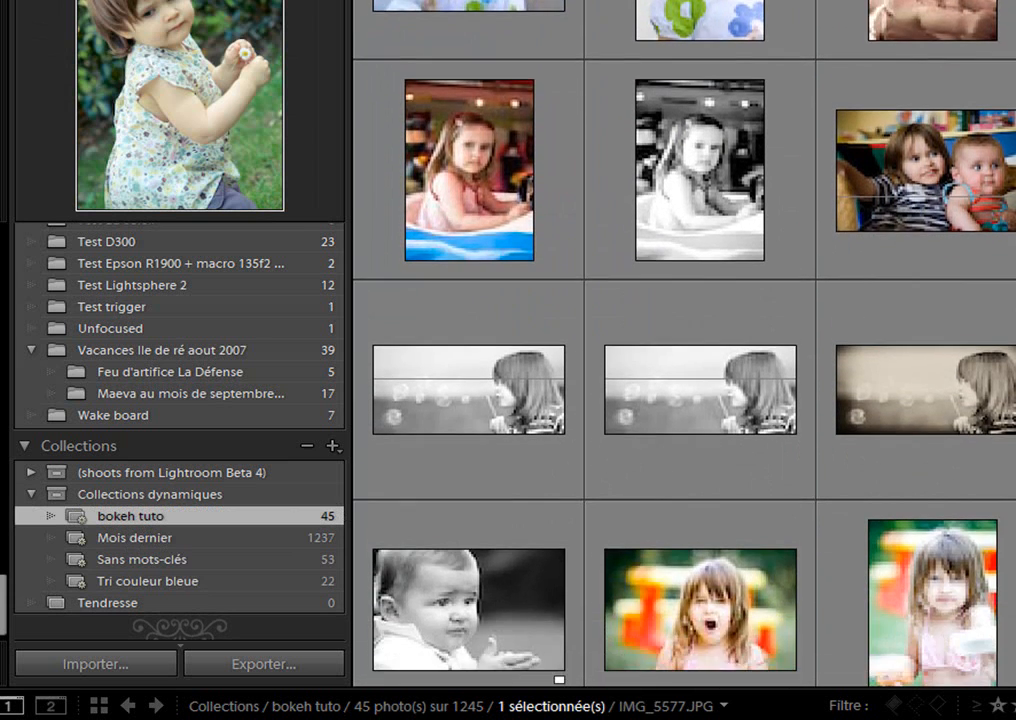
scroll(684, 344, "down", 7)
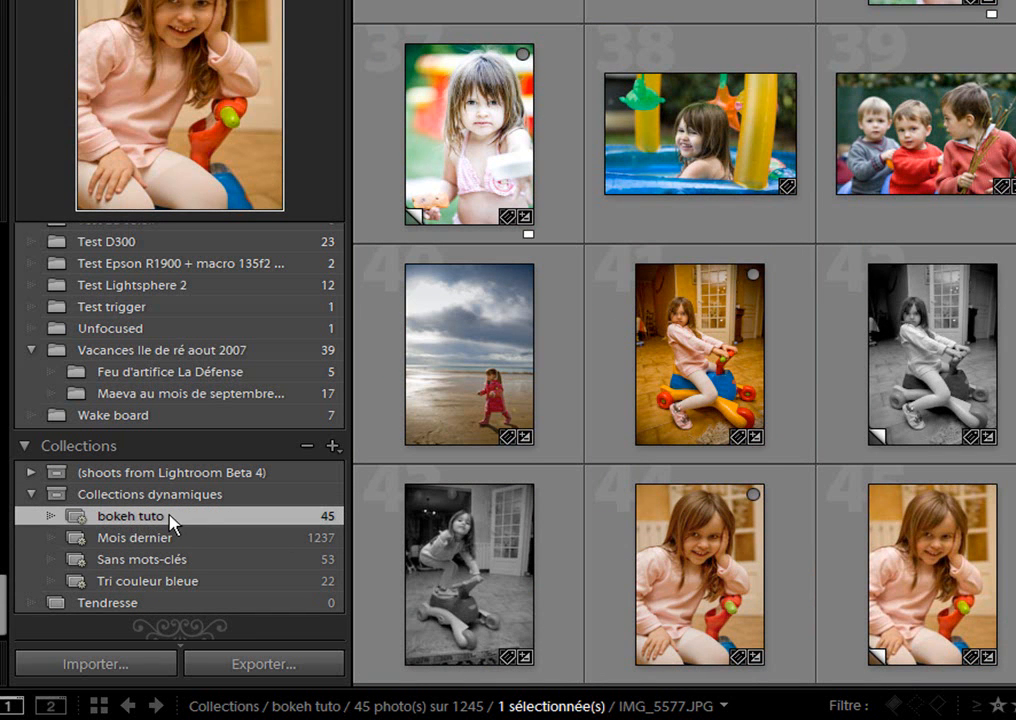
double_click(175, 517)
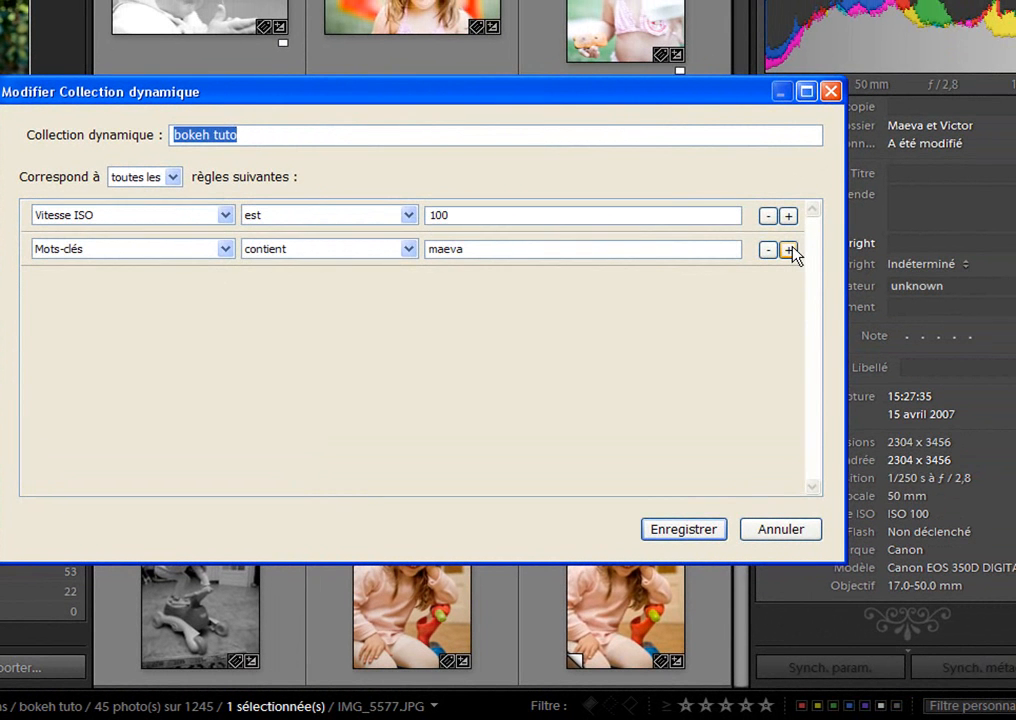
left_click(789, 250)
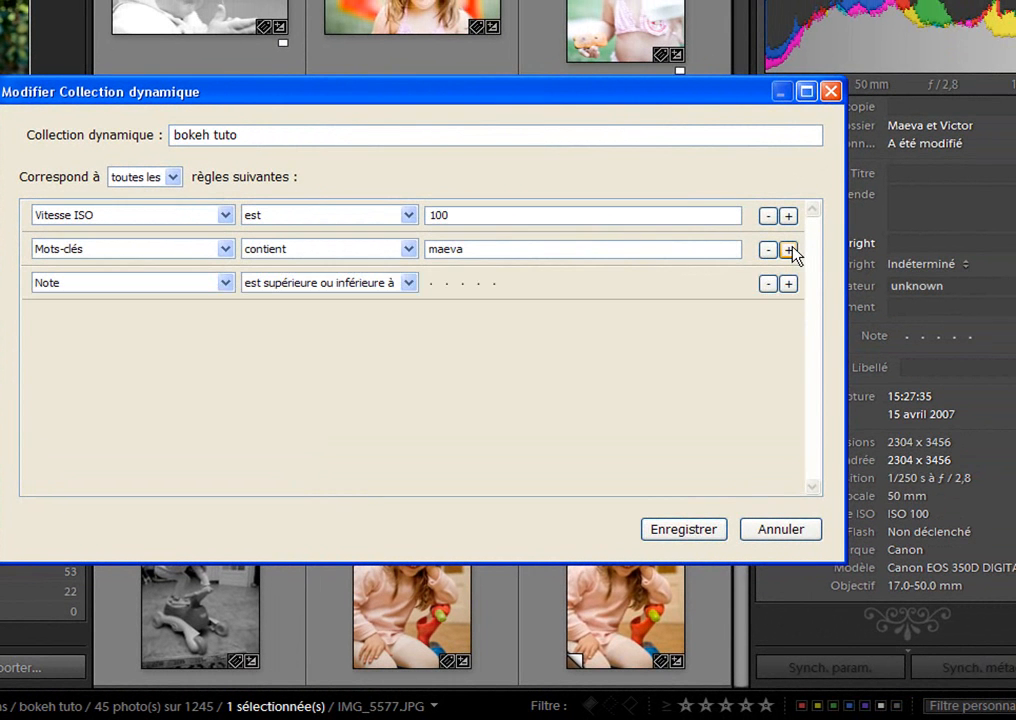
left_click(175, 287)
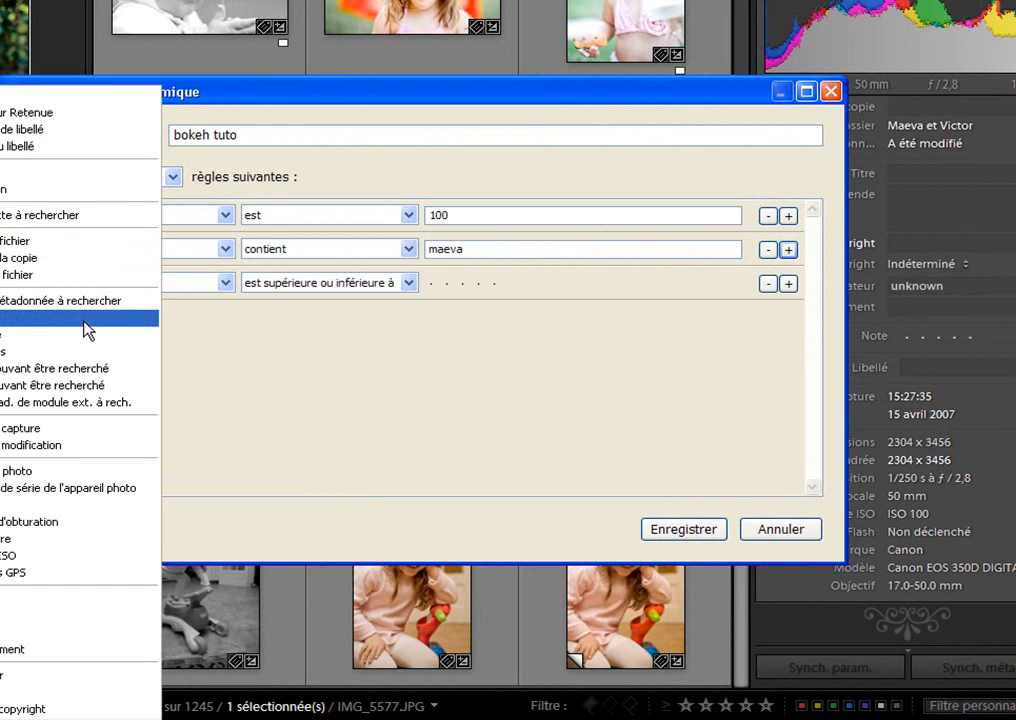
left_click(53, 537)
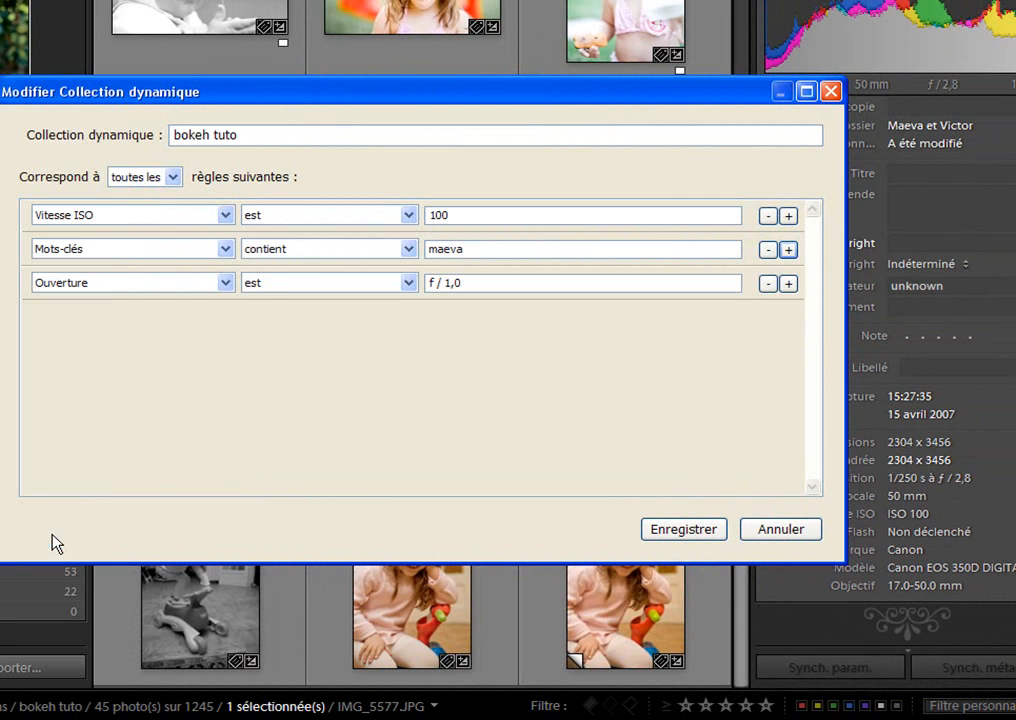
Step: Save the bokeh tuto smart collection with a new f-number in its Ouverture rule and select its sixth photo
left_click(308, 282)
left_click(564, 286)
left_click(714, 283)
left_click(450, 281)
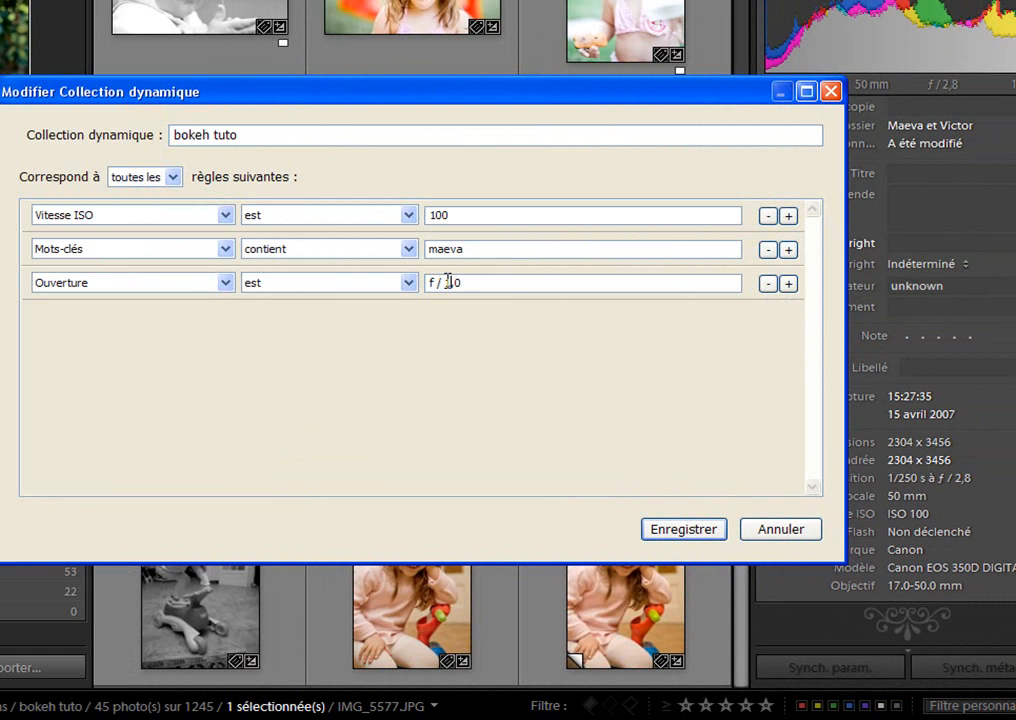
key("BackSpace")
key("BackSpace")
left_click(683, 530)
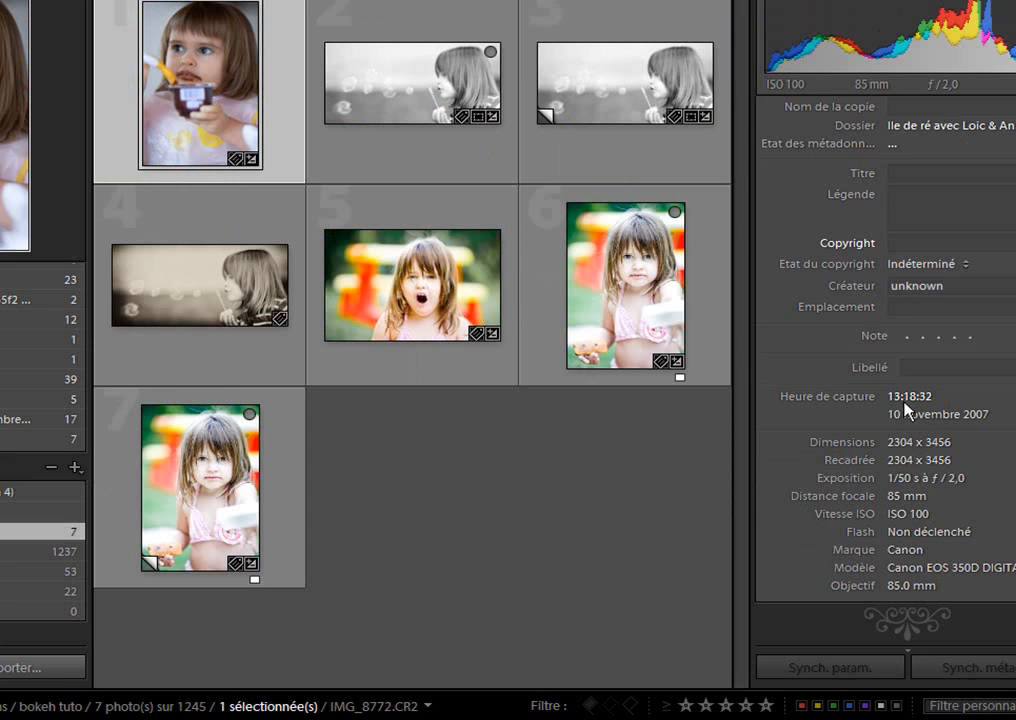
left_click(640, 286)
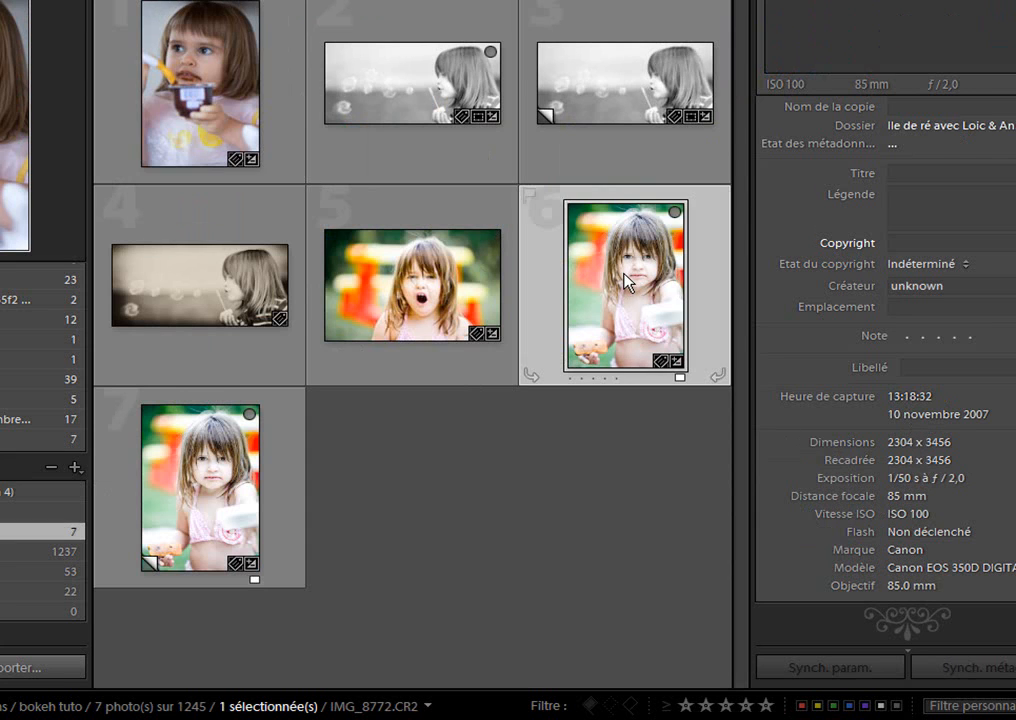